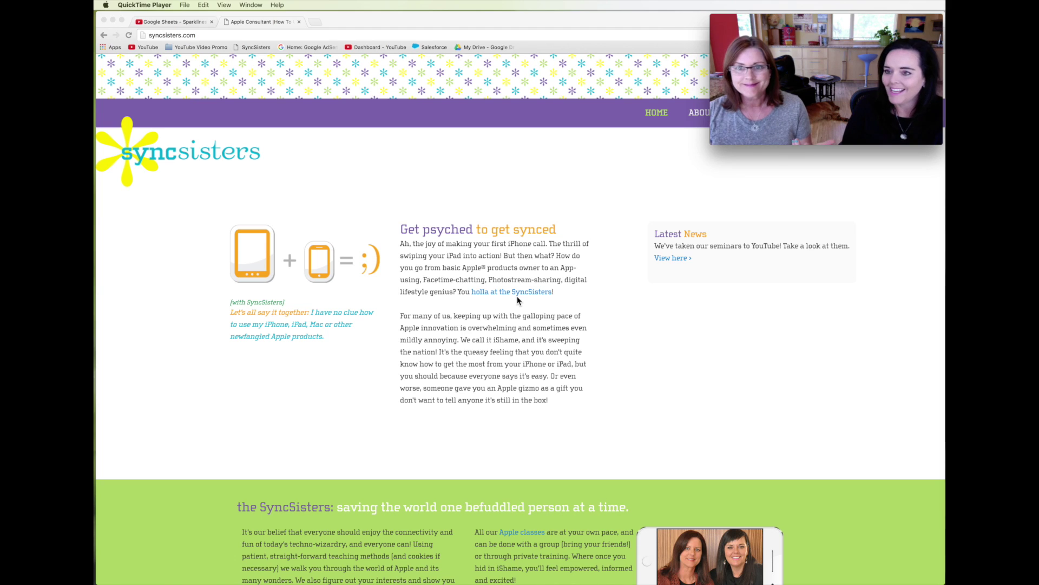
- Open the 4th Grade English Classes spreadsheet from My Drive > YouTube Video Outlines > Sheets Advanced
scroll(517, 301, "down", 3)
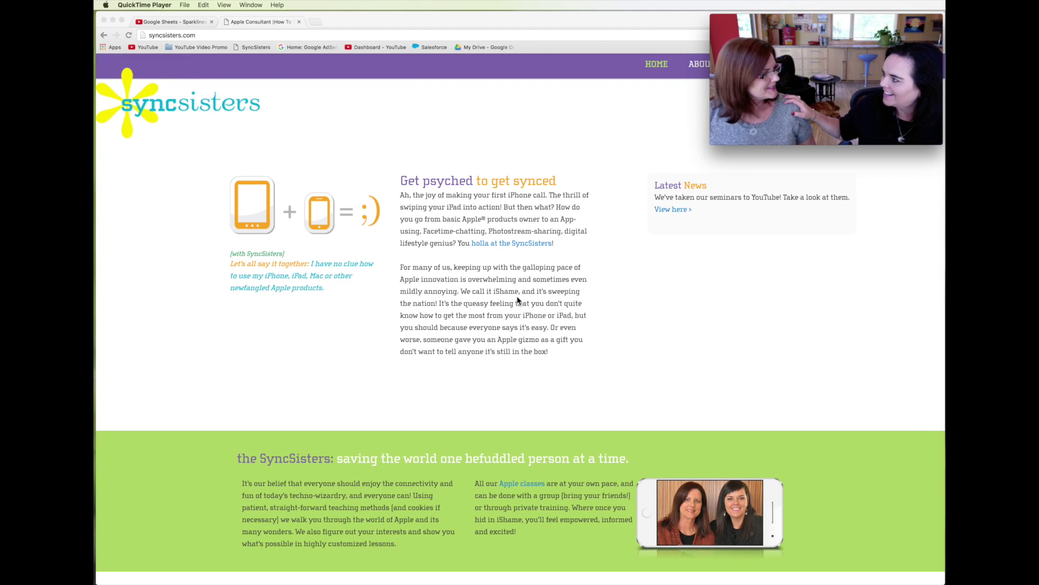
scroll(517, 301, "up", 1)
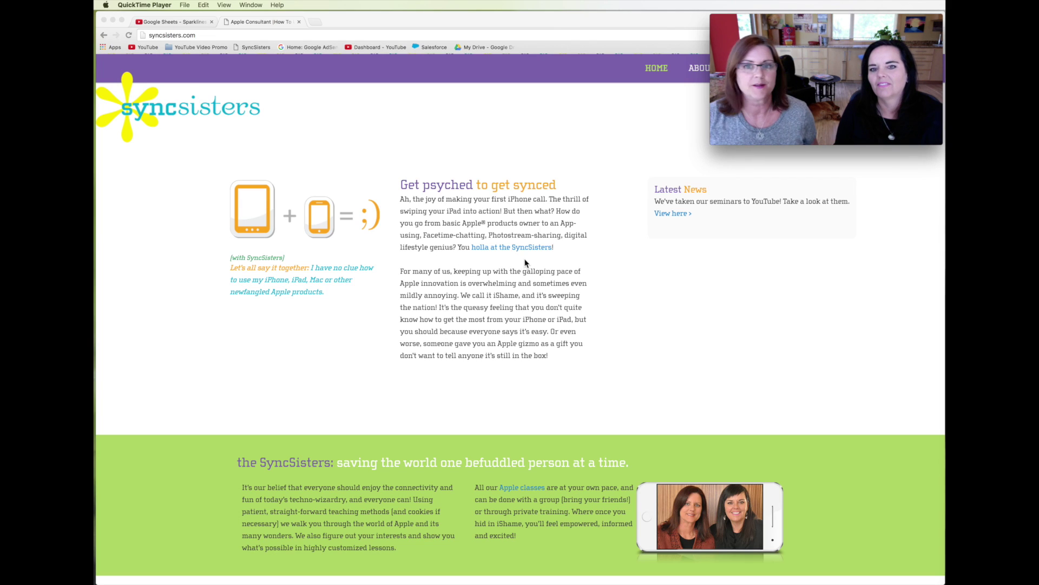
mouse_move(766, 22)
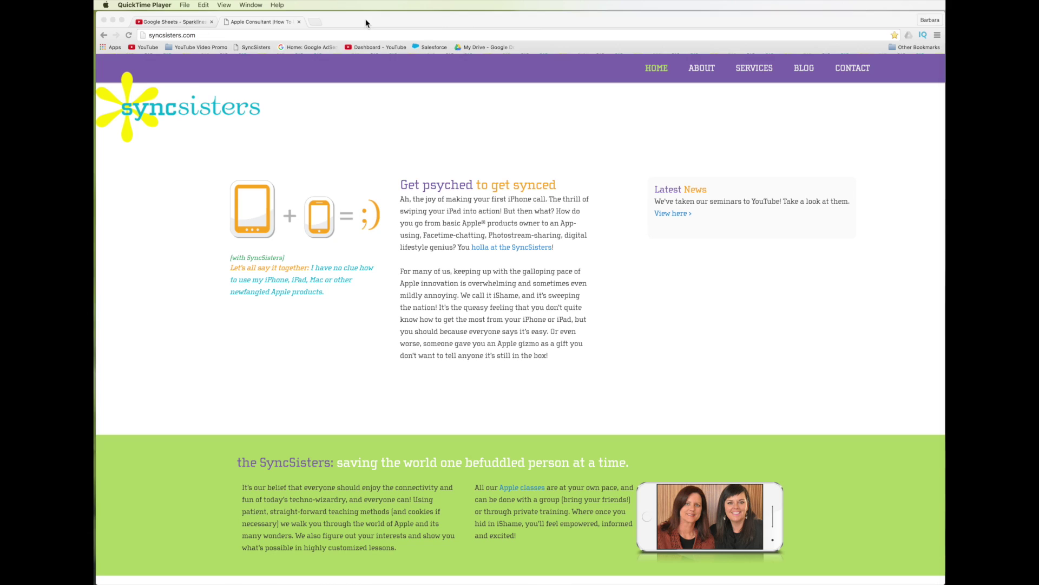
left_click(390, 39)
left_click(486, 47)
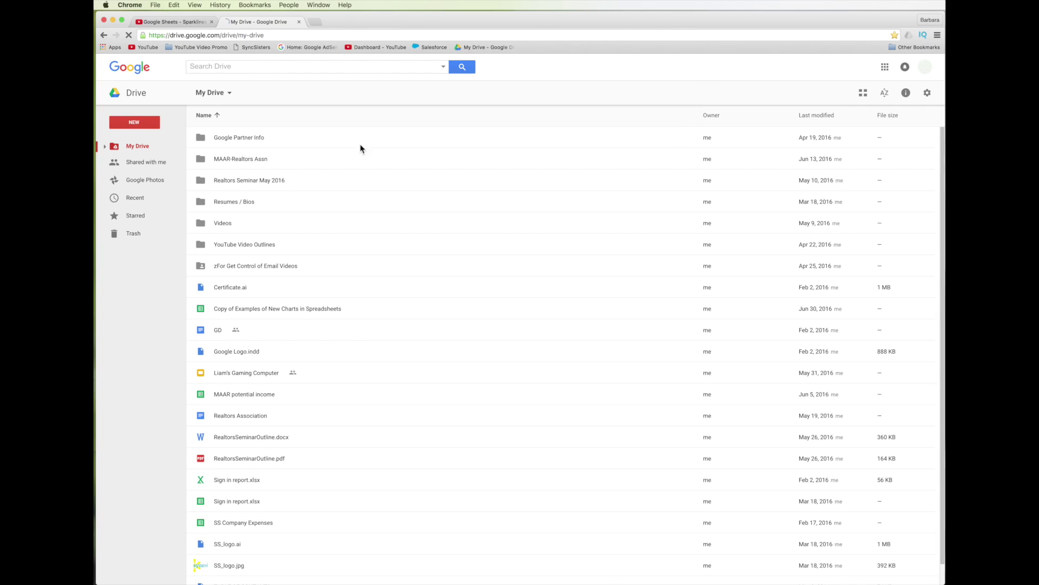
double_click(254, 244)
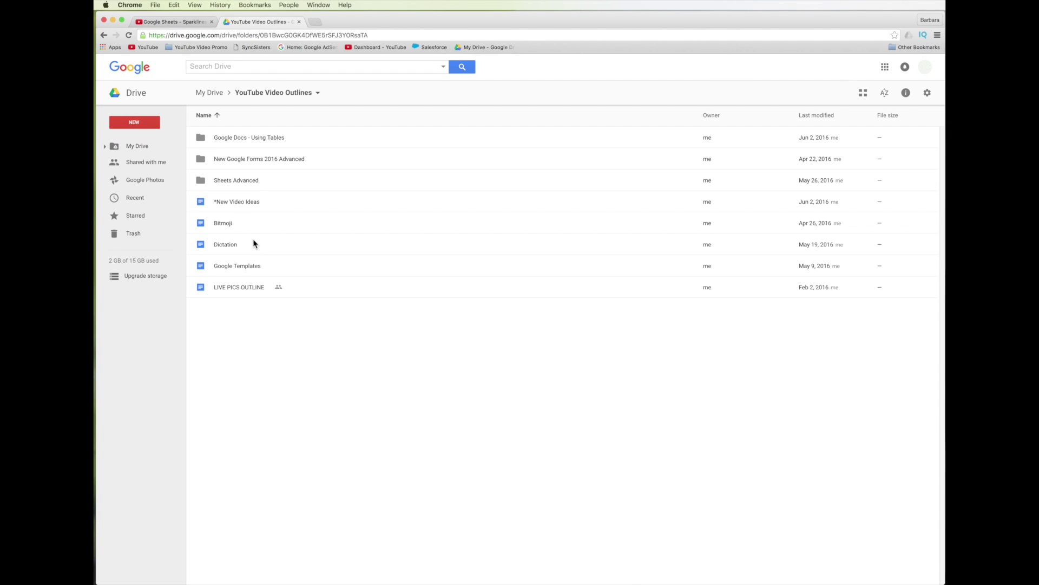
double_click(229, 182)
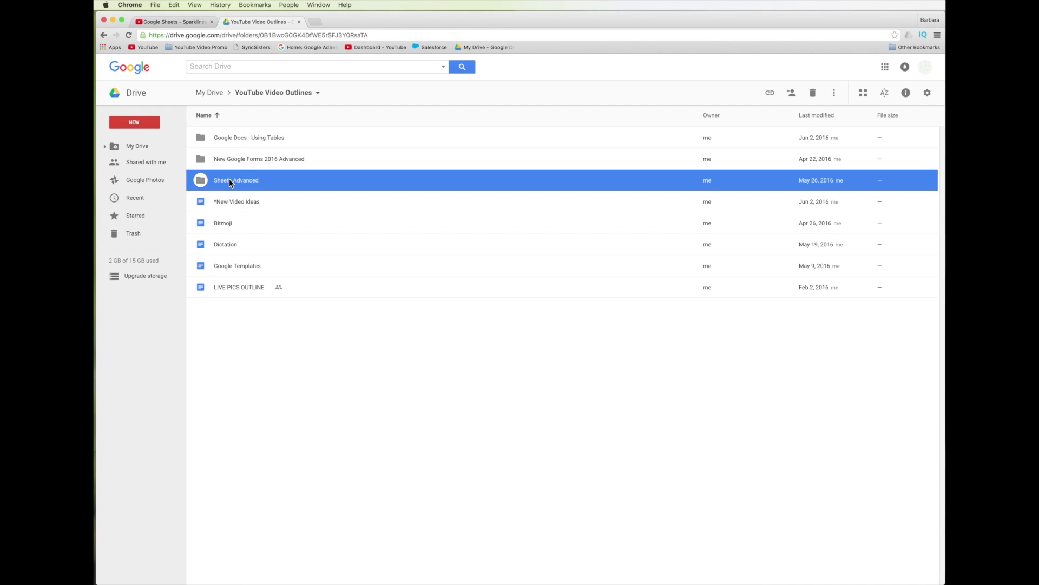
left_click(236, 137)
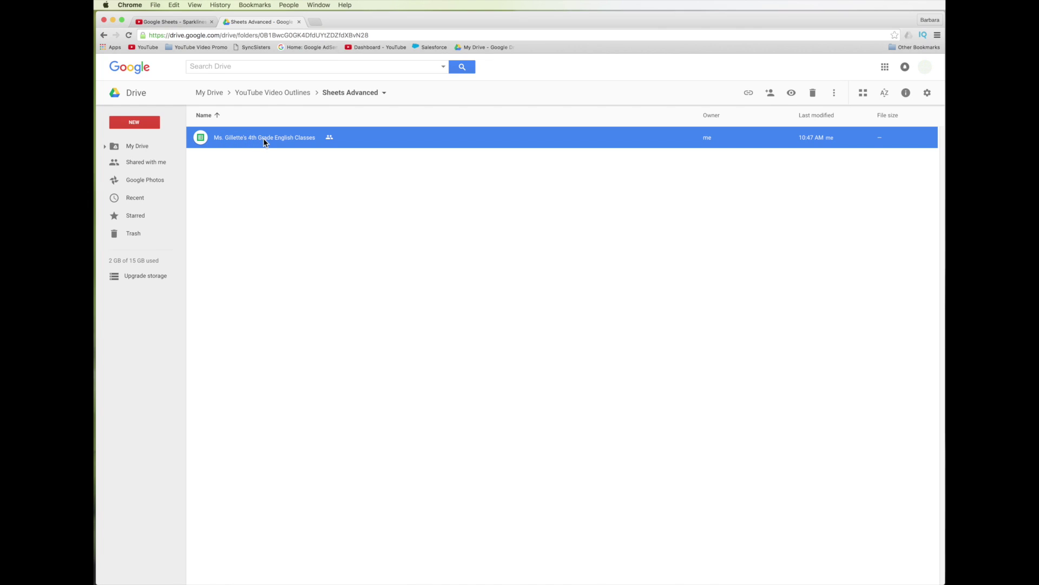
double_click(200, 139)
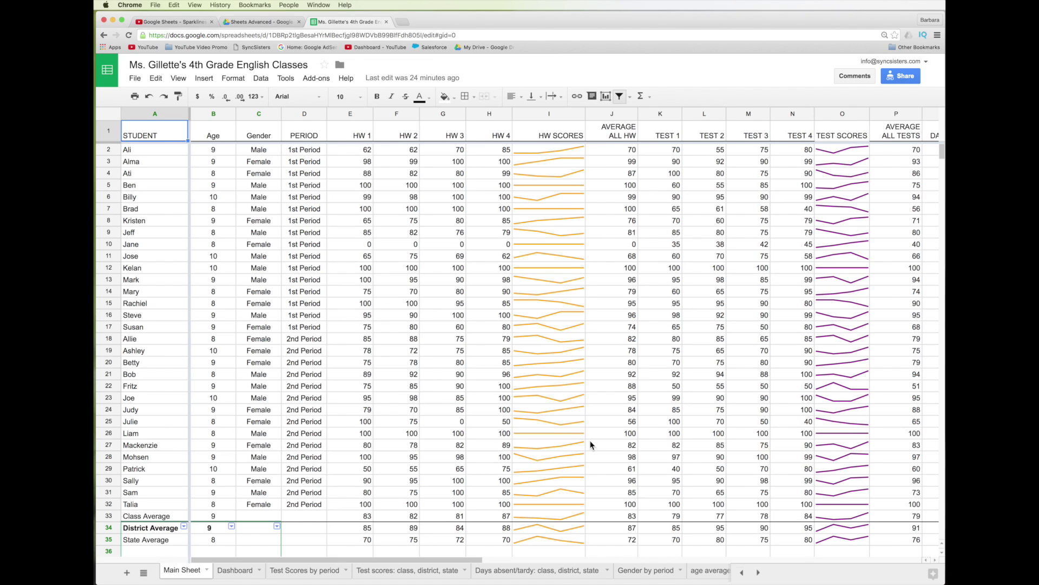
- Select several ranges of student records on the Main Sheet, from the STUDENT header through the scores
mouse_move(477, 561)
left_mouse_down()
mouse_move(541, 561)
mouse_move(467, 556)
left_mouse_up()
left_click(179, 245)
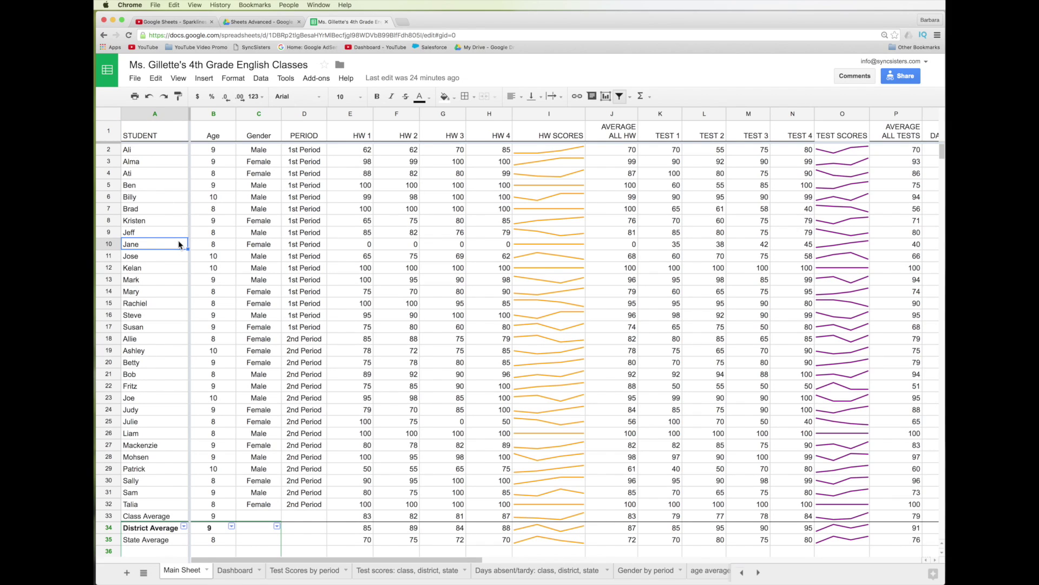
left_click_drag(140, 136, 277, 257)
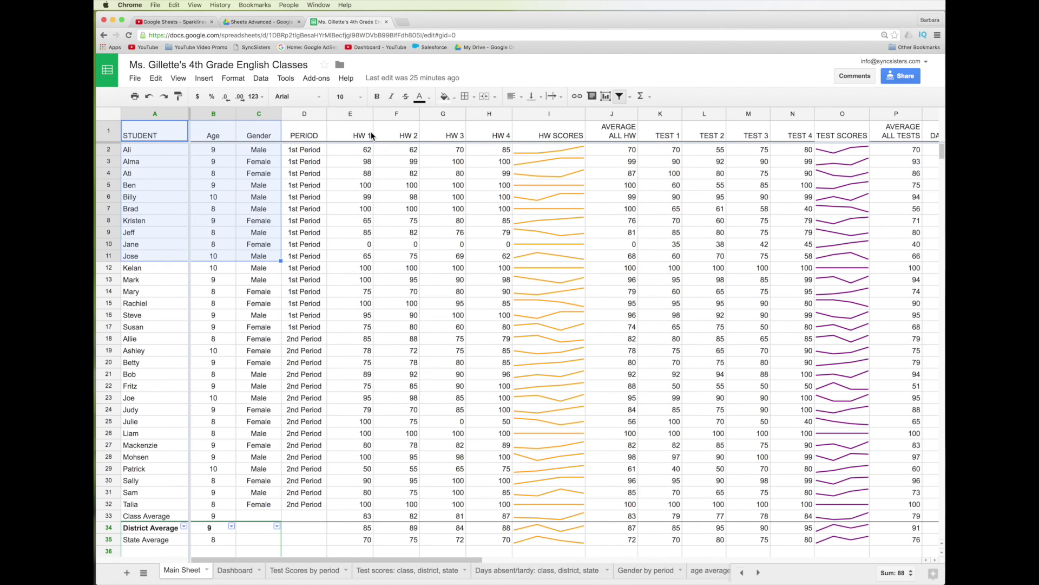
left_click_drag(159, 164, 399, 399)
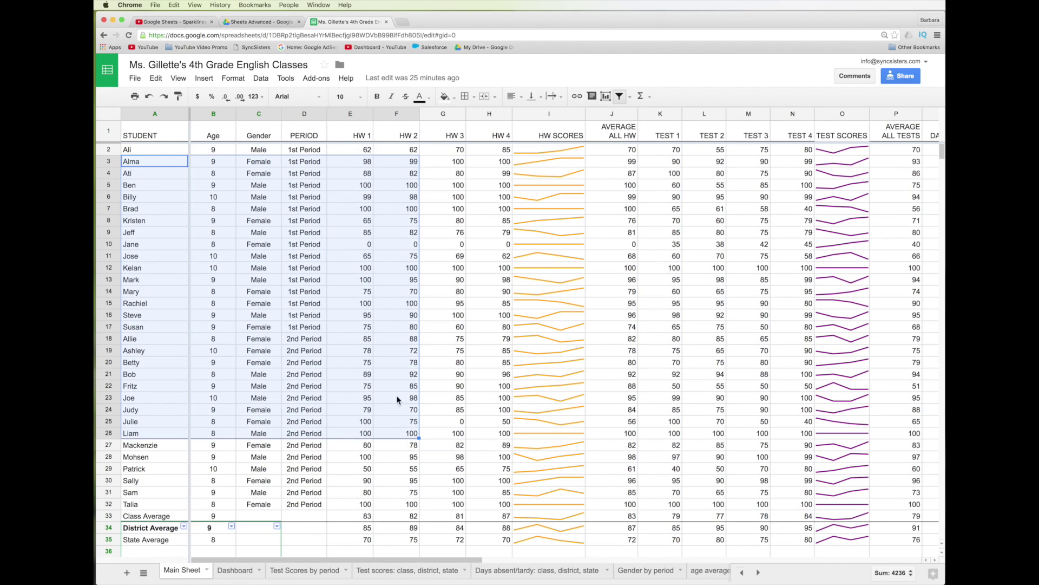
left_click(158, 125)
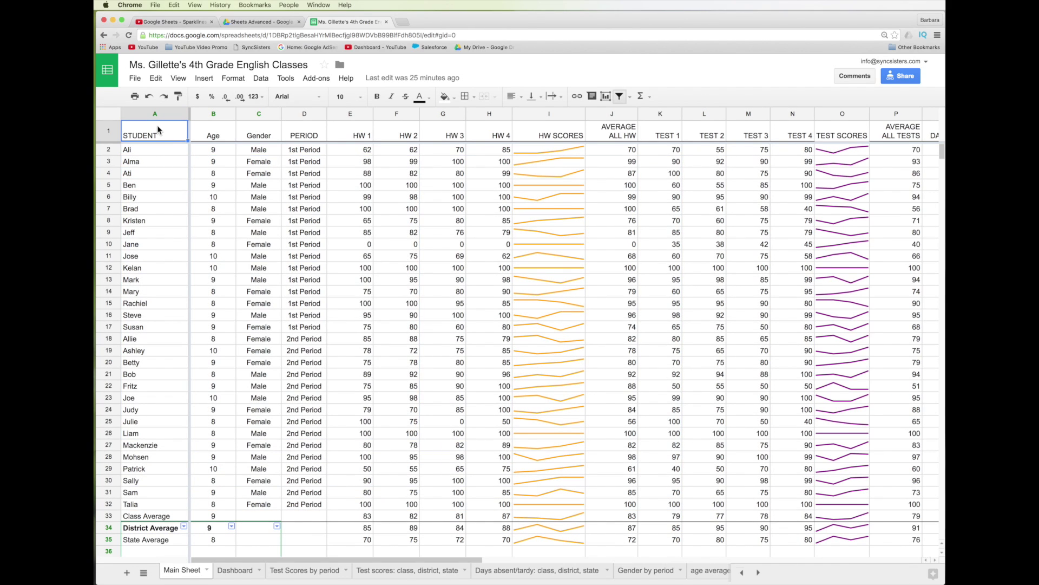
left_click_drag(213, 149, 398, 360)
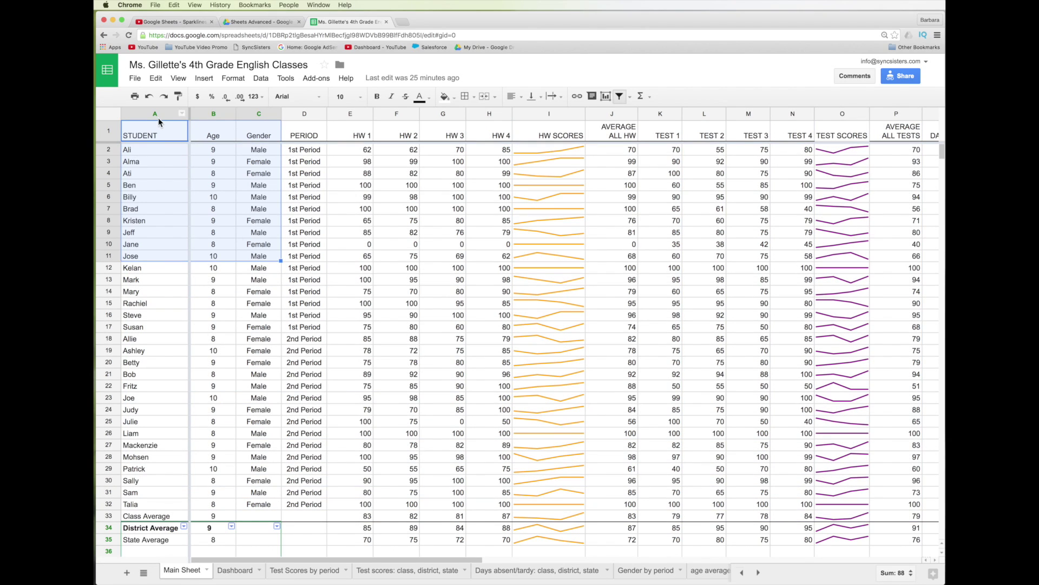
left_click(353, 325)
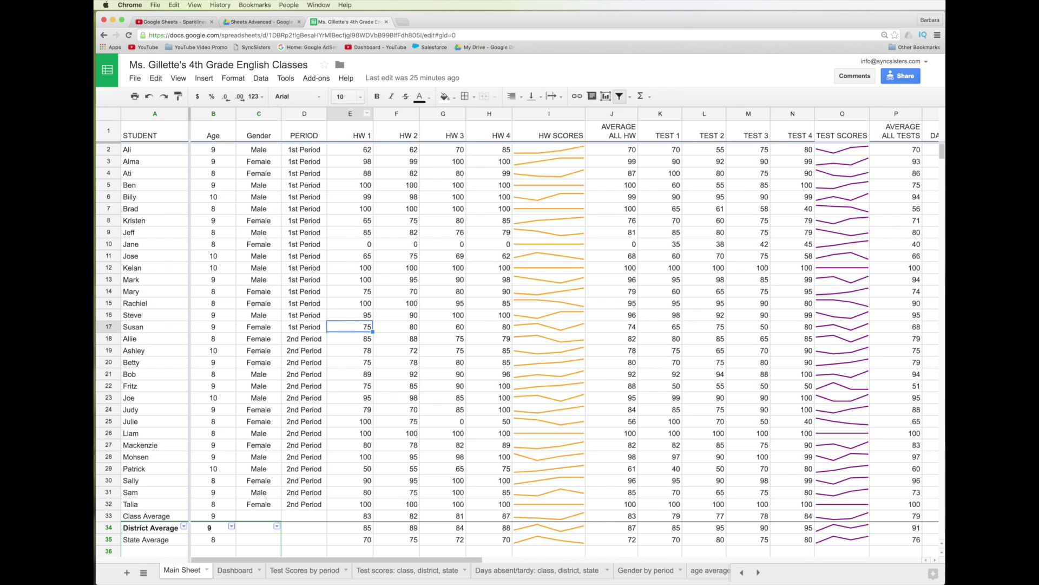
left_click(253, 76)
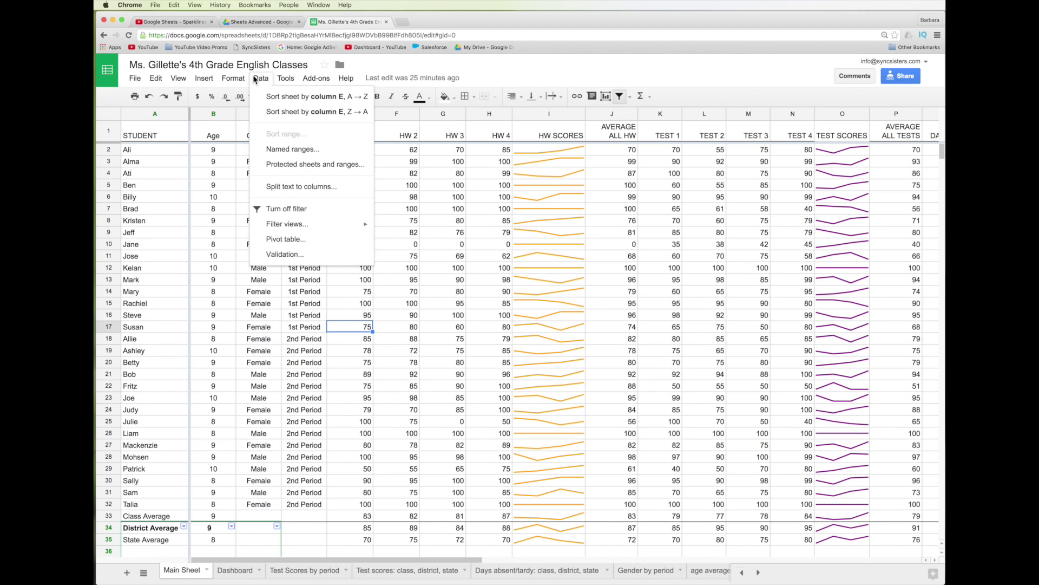
- Create a pivot table sheet from 'Main Sheet'!A1:R35 and turn on its gridlines
left_click(282, 240)
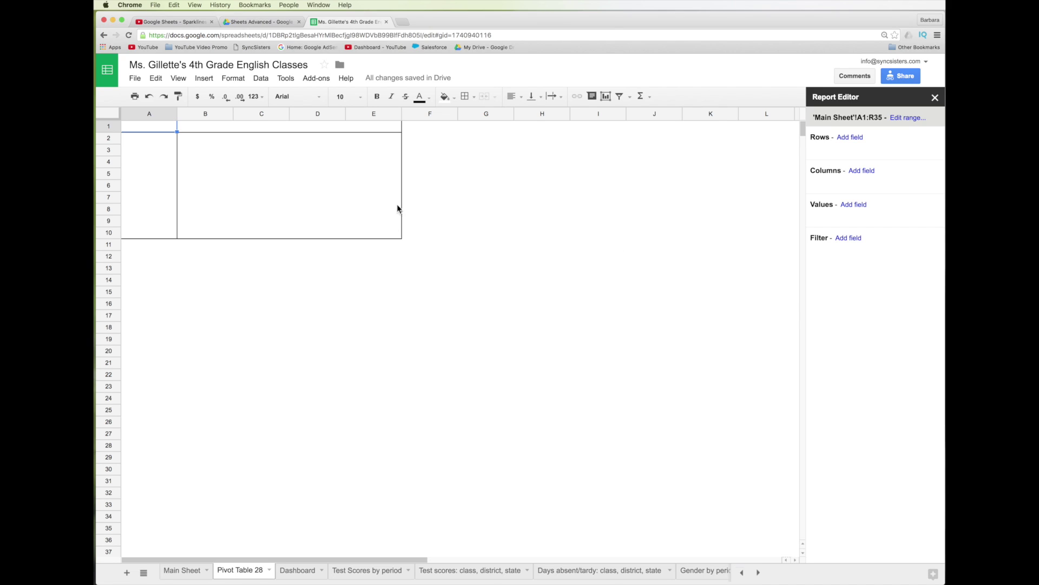
left_click(178, 79)
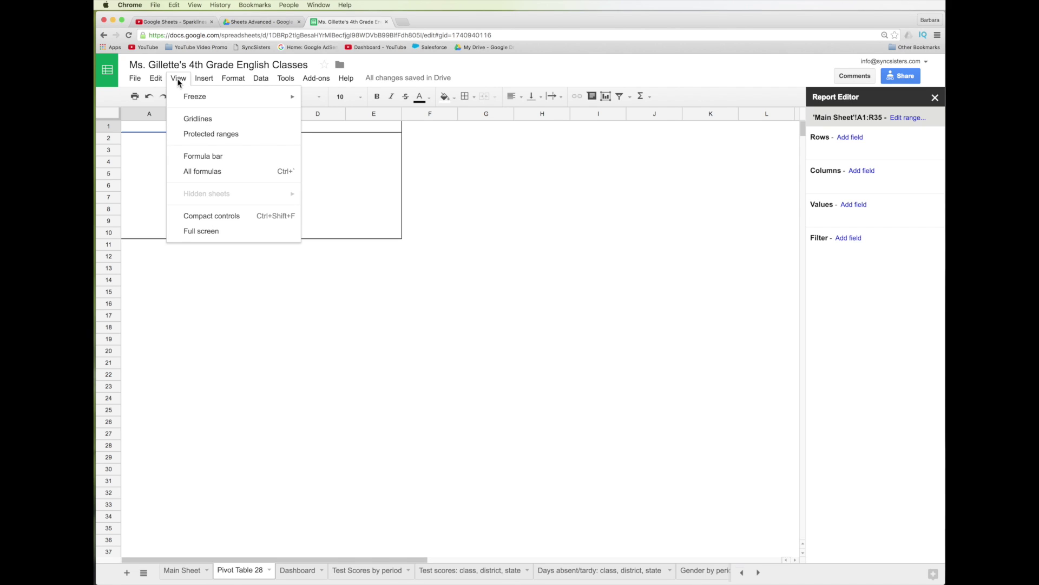
left_click(188, 120)
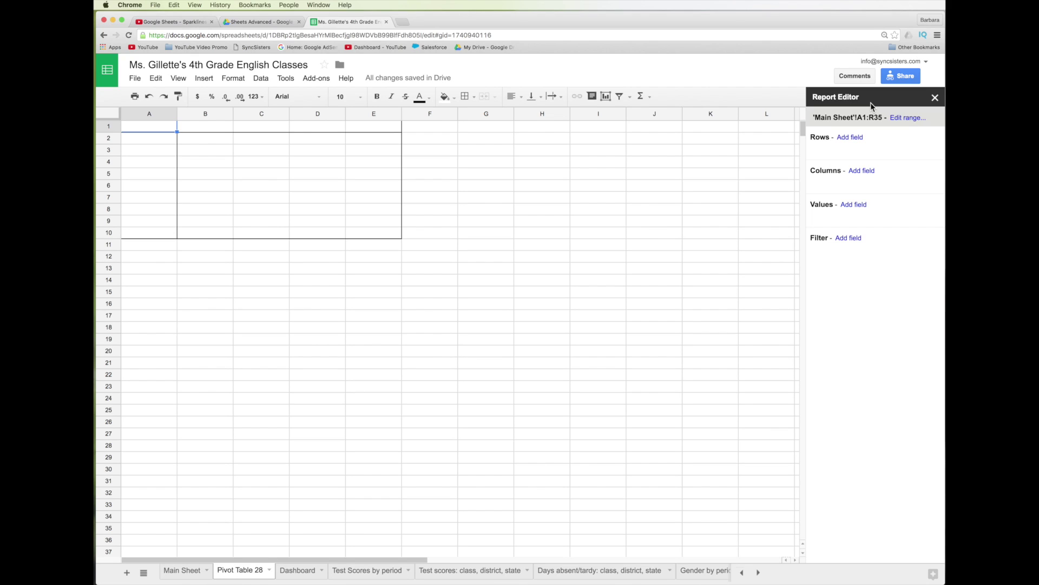
left_click(937, 101)
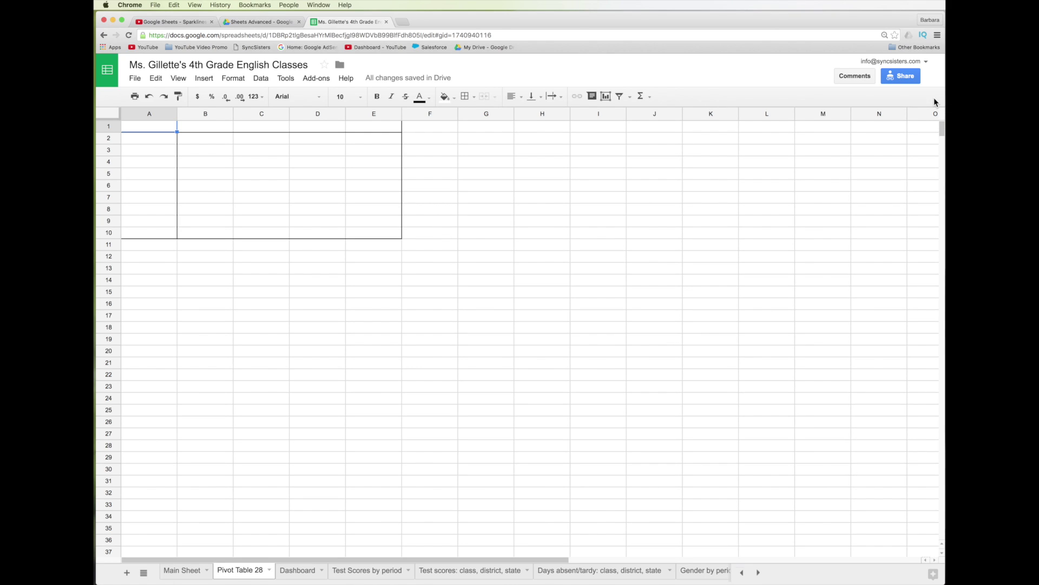
left_click(288, 188)
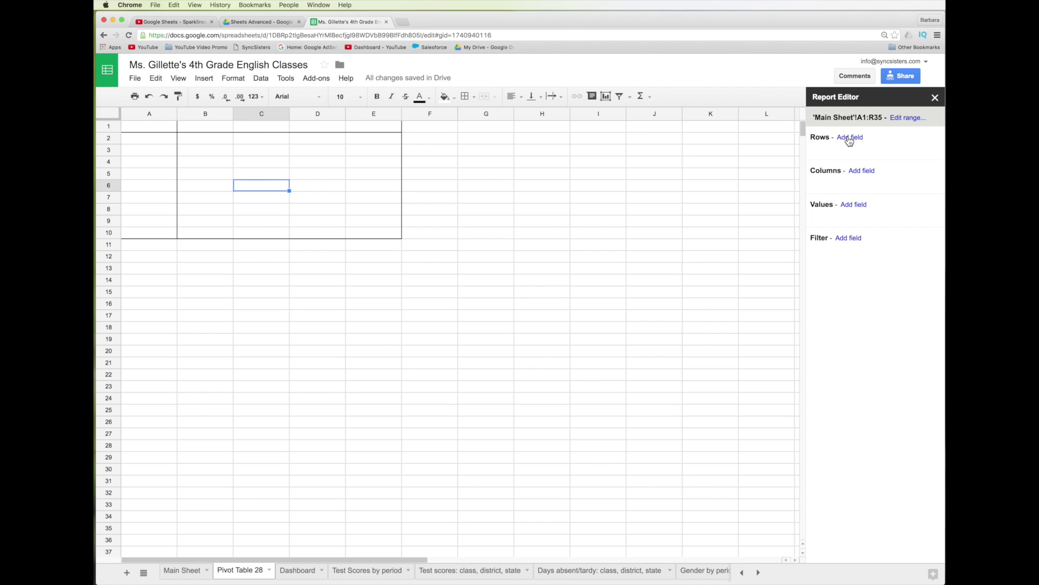
- Switch to Main Sheet and back to the empty Pivot Table 28 sheet
left_click(191, 571)
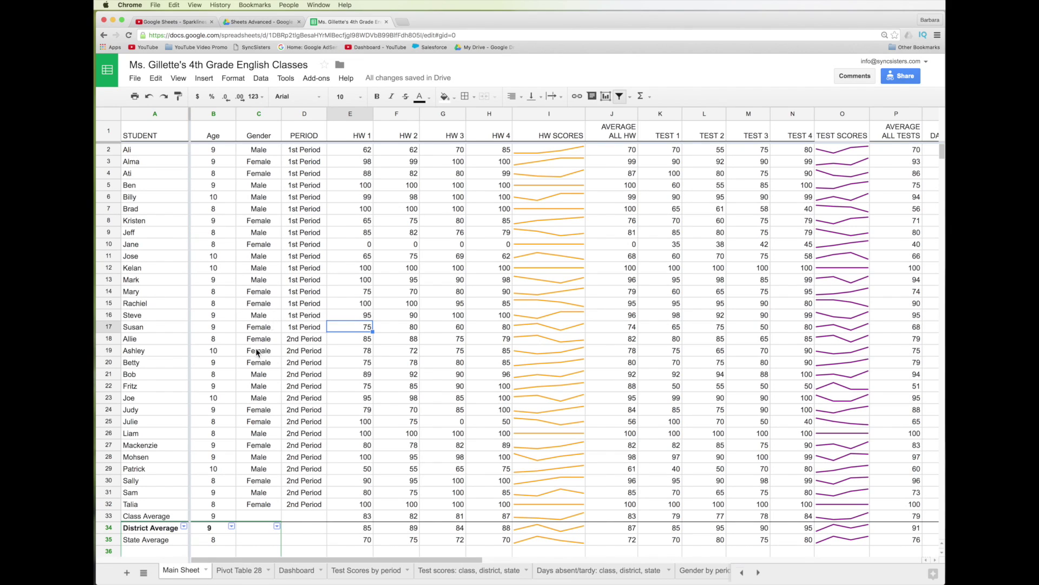
left_click(250, 574)
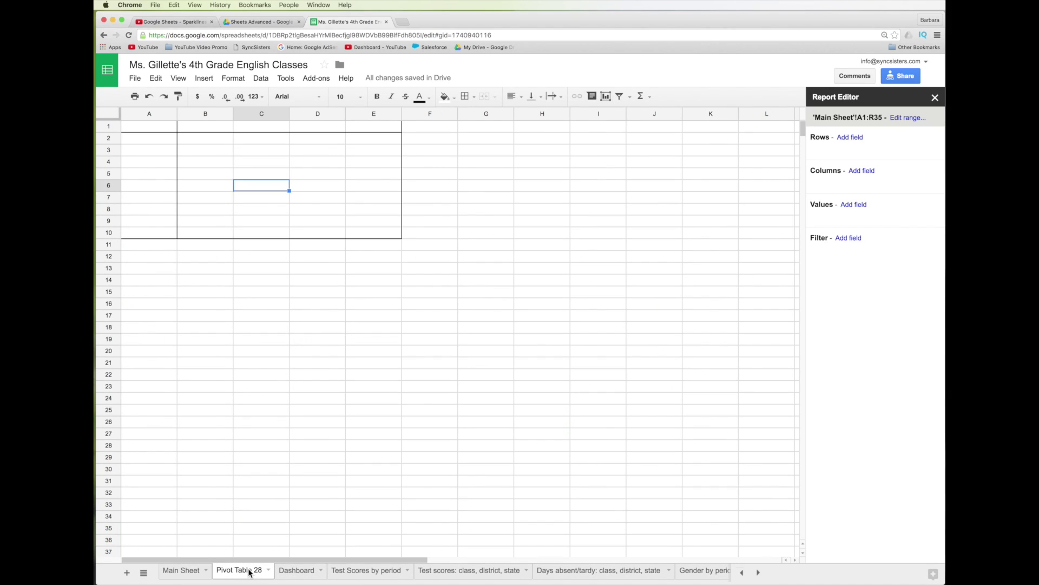
- Add Age as the pivot's row field, listing ages 8, 9 and 10 with a Grand Total
left_click(849, 138)
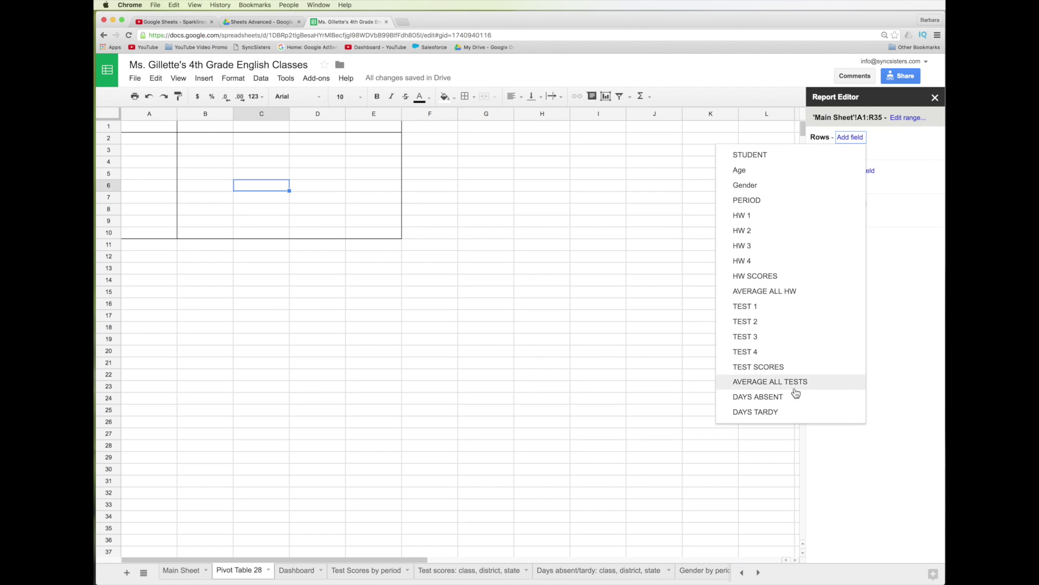
left_click(754, 171)
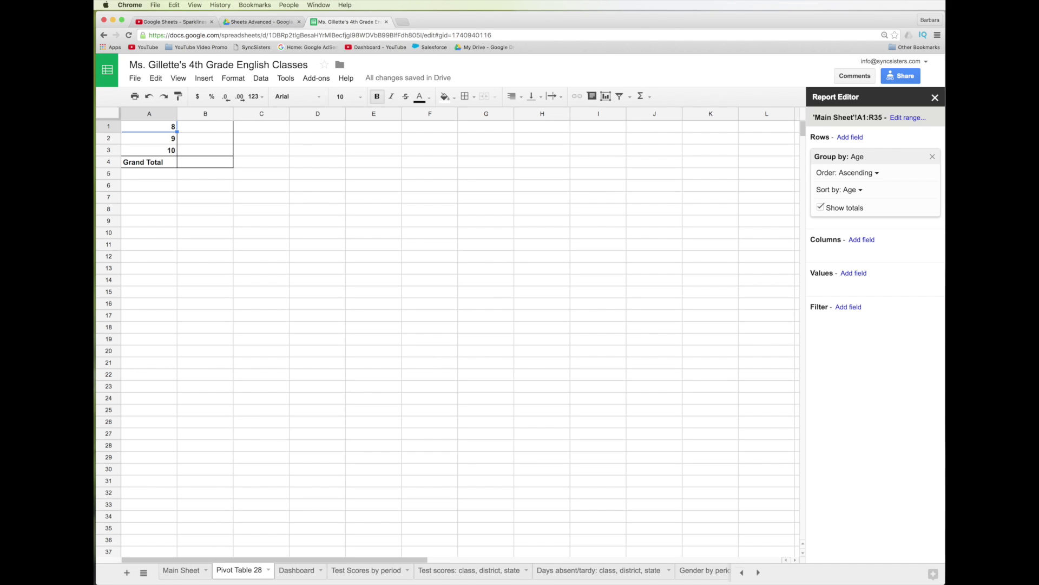
left_click(187, 570)
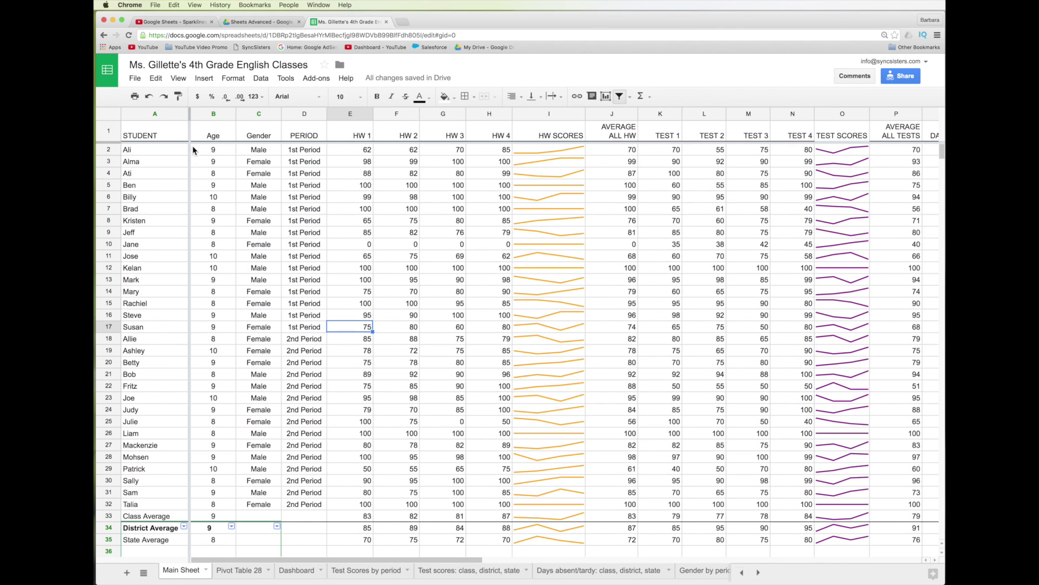
- Change the first student's age in B2 to 11, then add PERIOD as the pivot's column field
left_click(196, 145)
type("11")
key("Return")
left_click(244, 573)
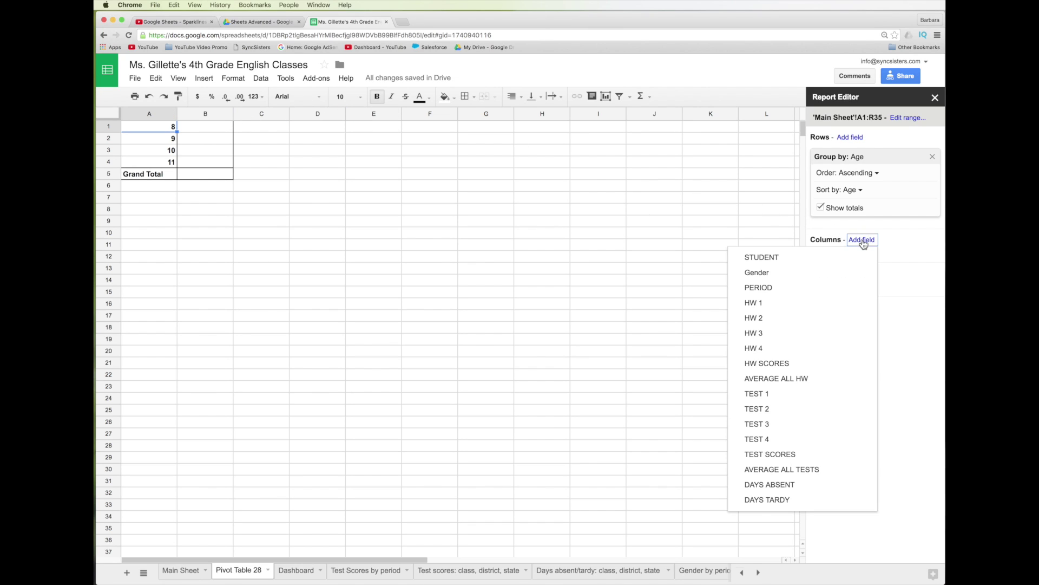
left_click(767, 287)
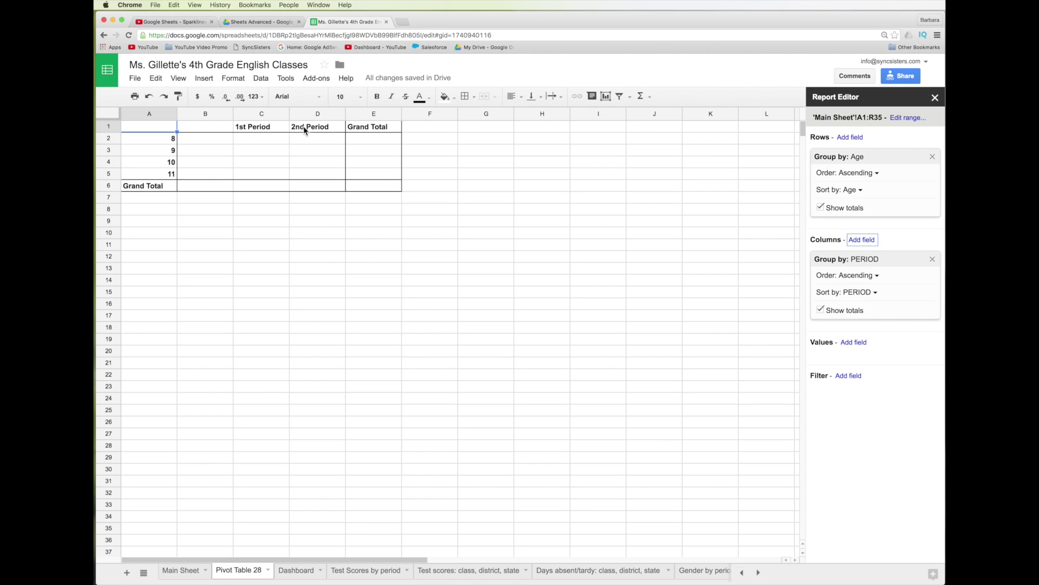
- Select pivot cell B1 and compare the PERIOD-split pivot against the Main Sheet data
left_click(213, 129)
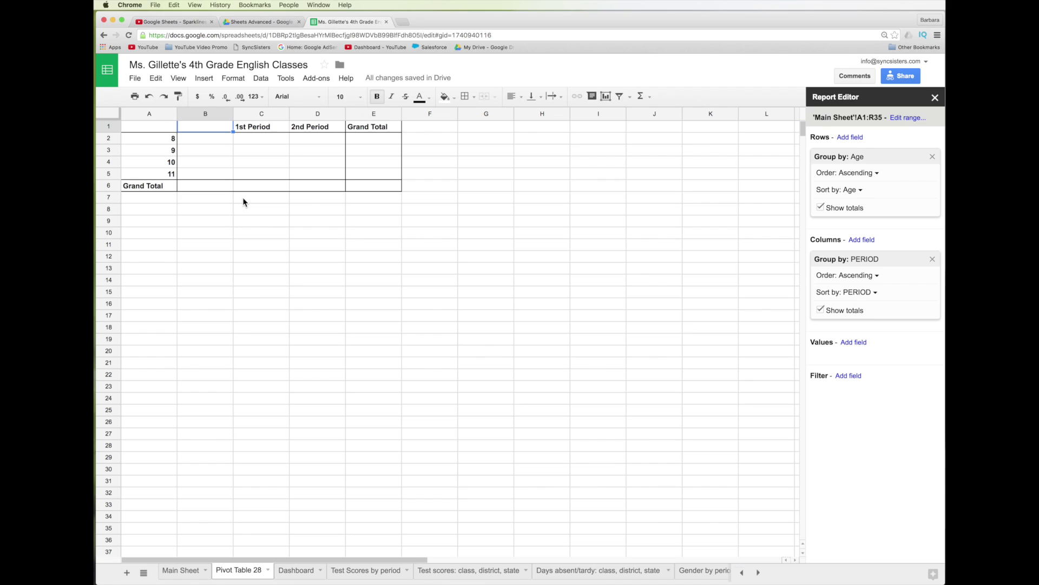
left_click(181, 571)
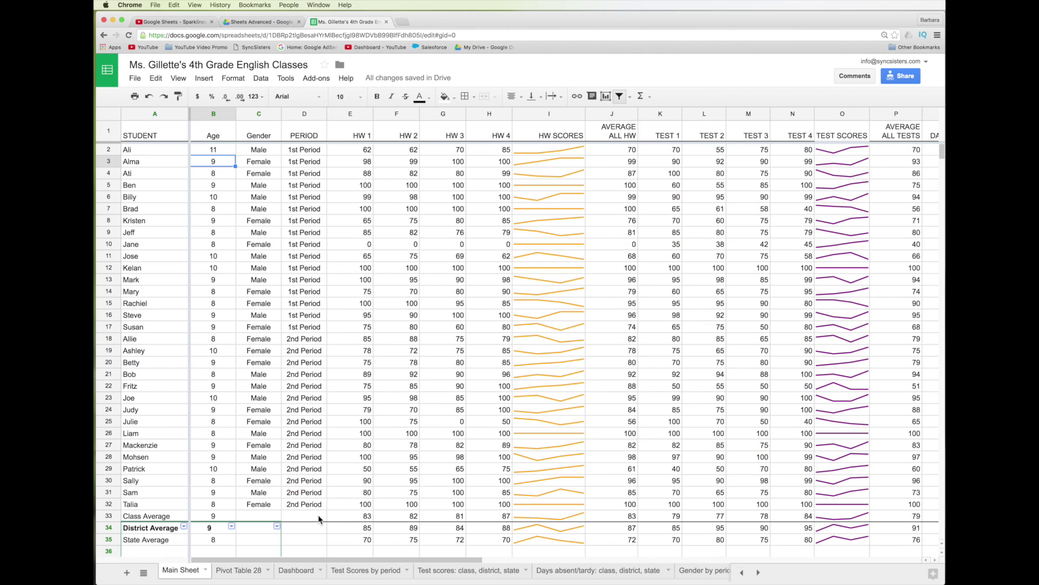
left_click(238, 570)
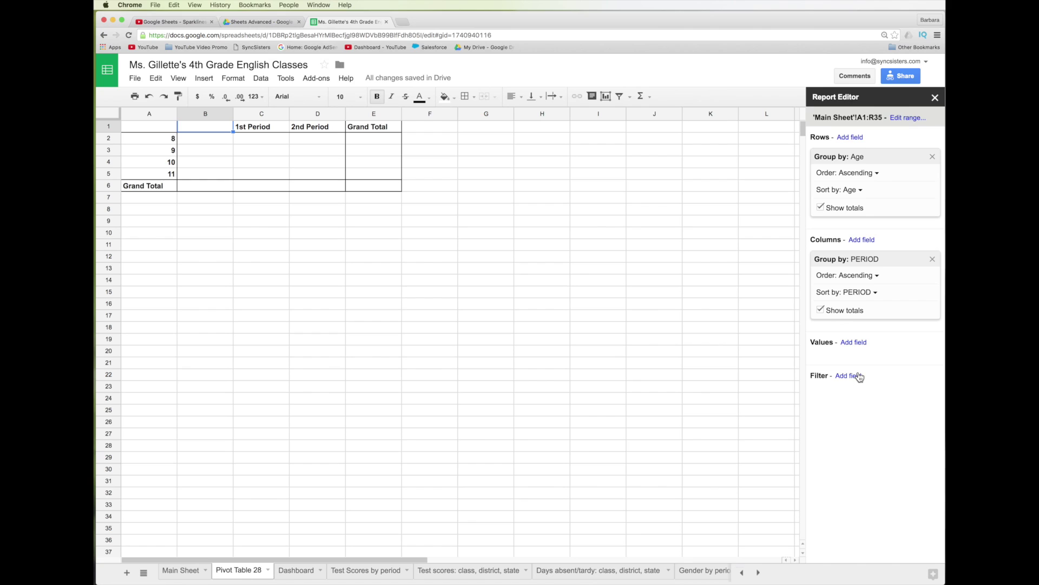
- Change the pivot table's source range to 'Main Sheet'!A1:R32
left_click(904, 118)
left_click_drag(517, 317, 523, 318)
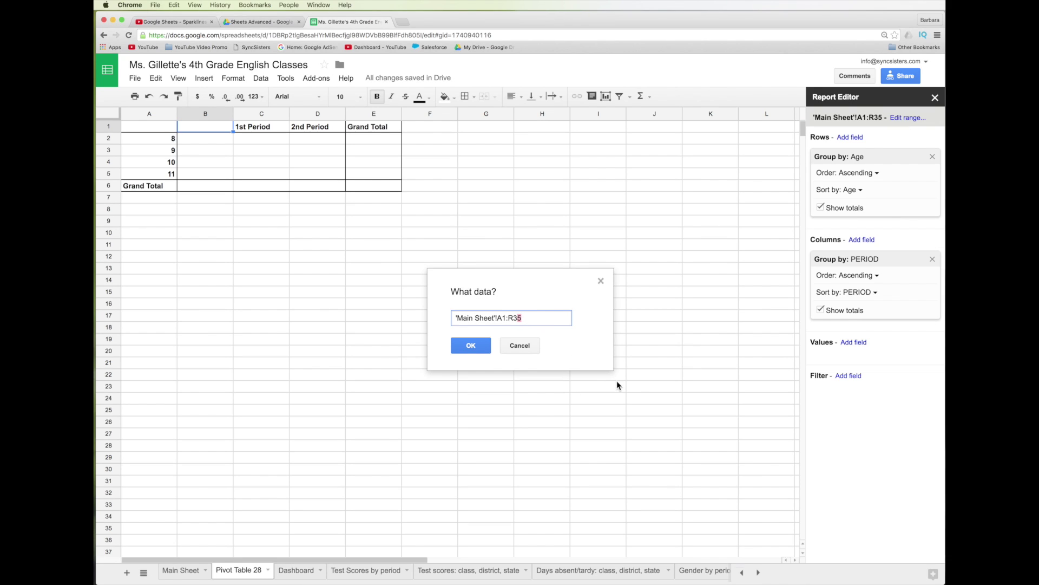
type("2")
left_click(475, 346)
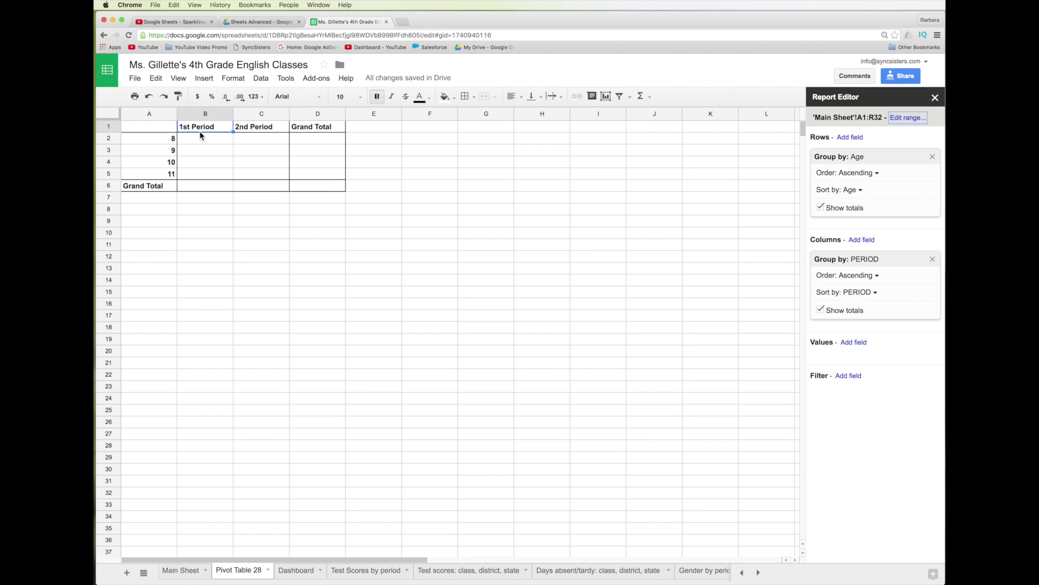
- Add Age as the pivot's value field, summed per age and period (Grand Total 275)
left_click(859, 344)
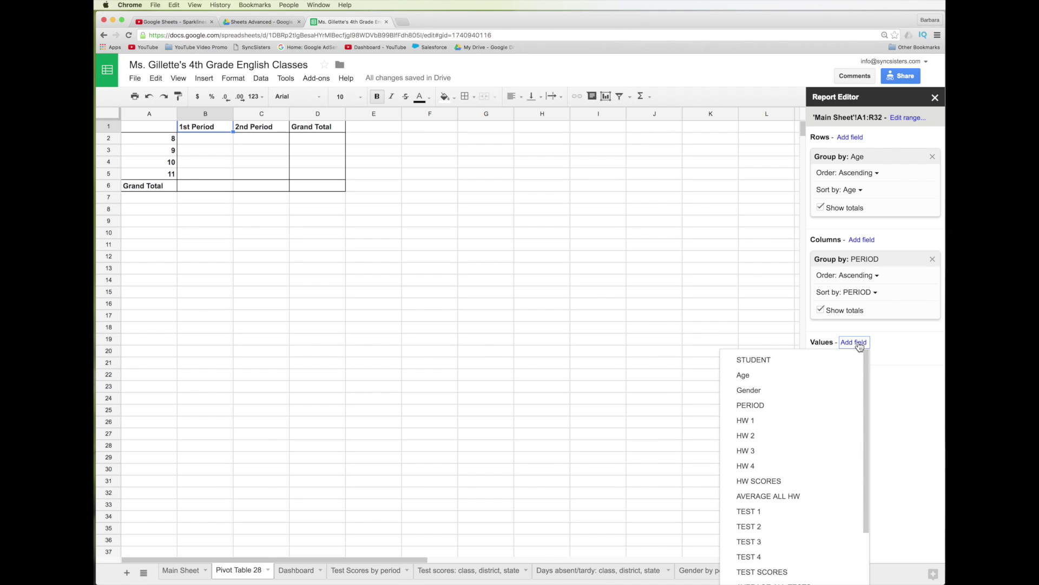
left_click(788, 384)
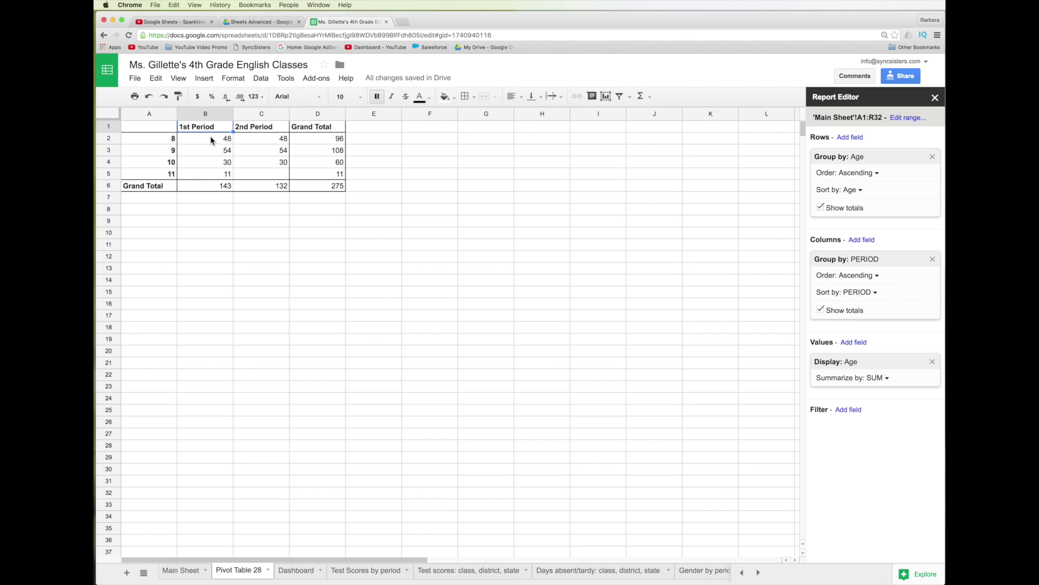
left_click(882, 379)
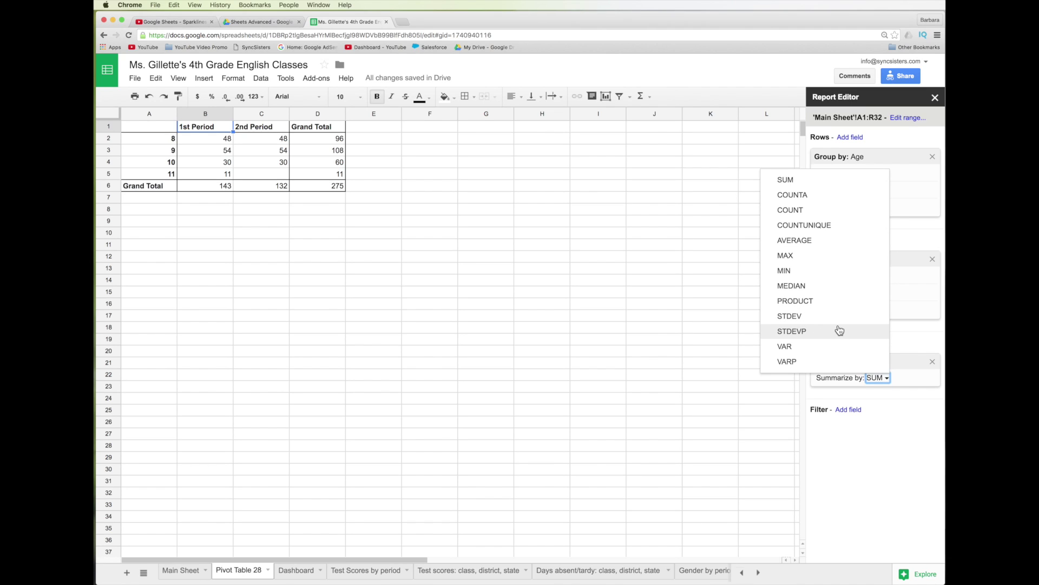
- Choose COUNTA as the summary function for the Age value field
left_click(789, 196)
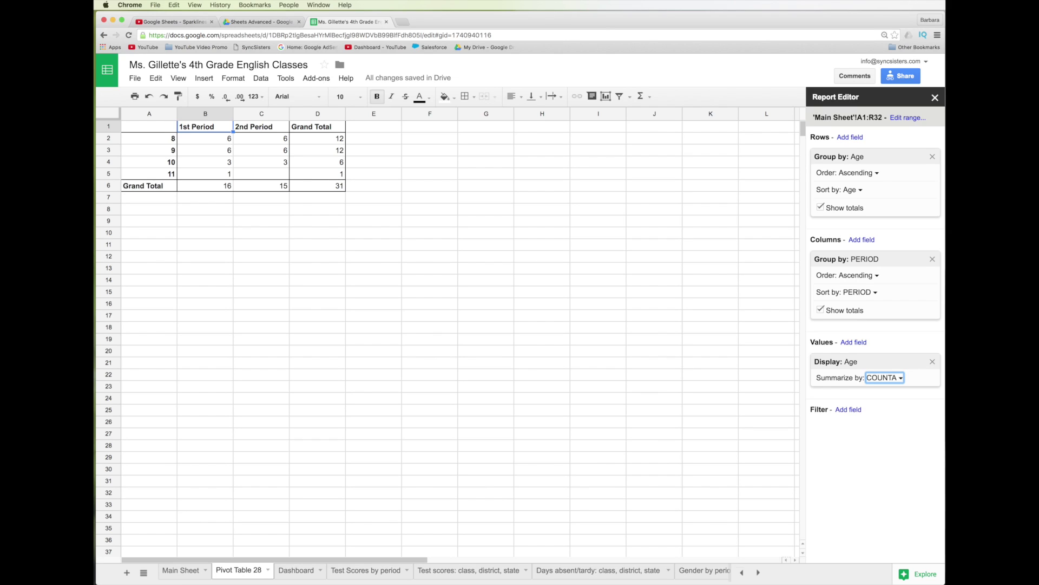
- Add a DAYS ABSENT filter to the pivot showing only students with 0 days absent
left_click(848, 410)
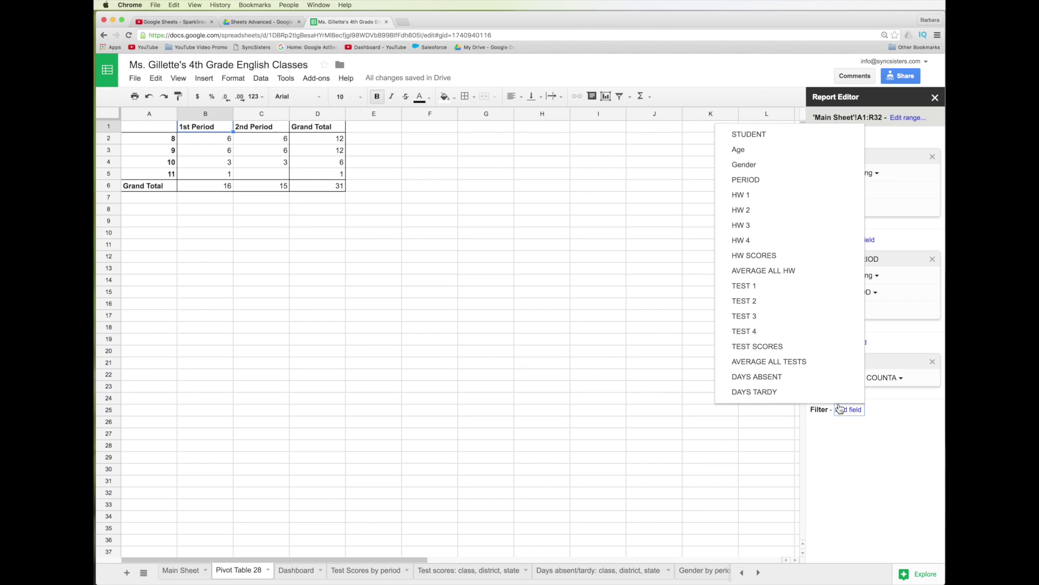
left_click(757, 377)
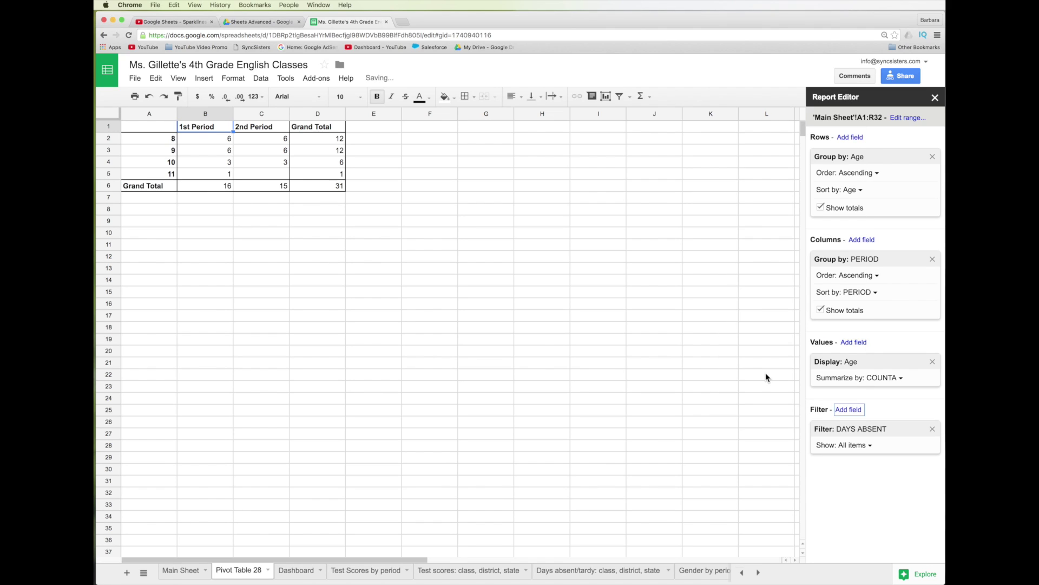
left_click(851, 446)
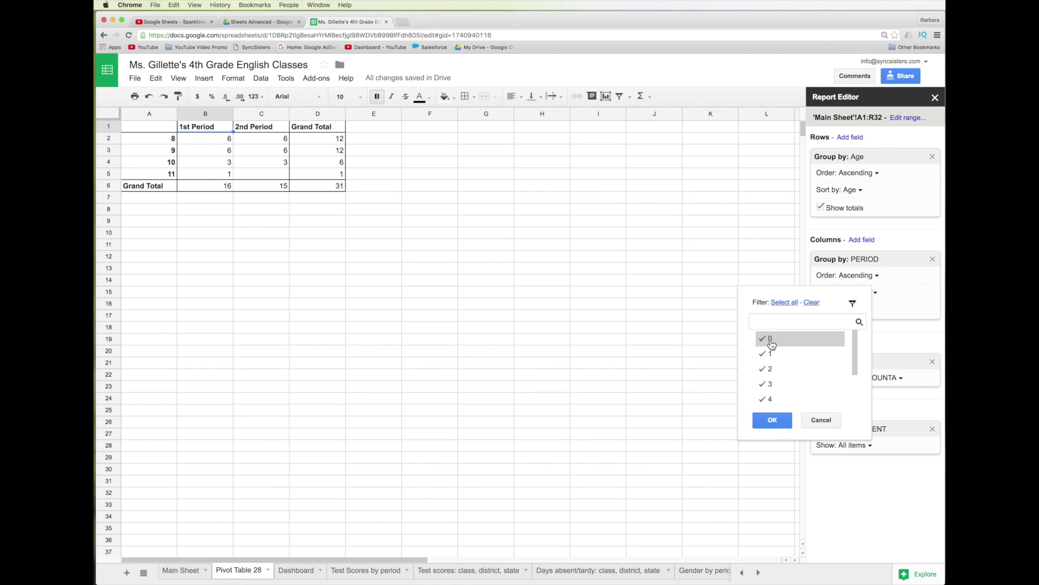
left_click(812, 304)
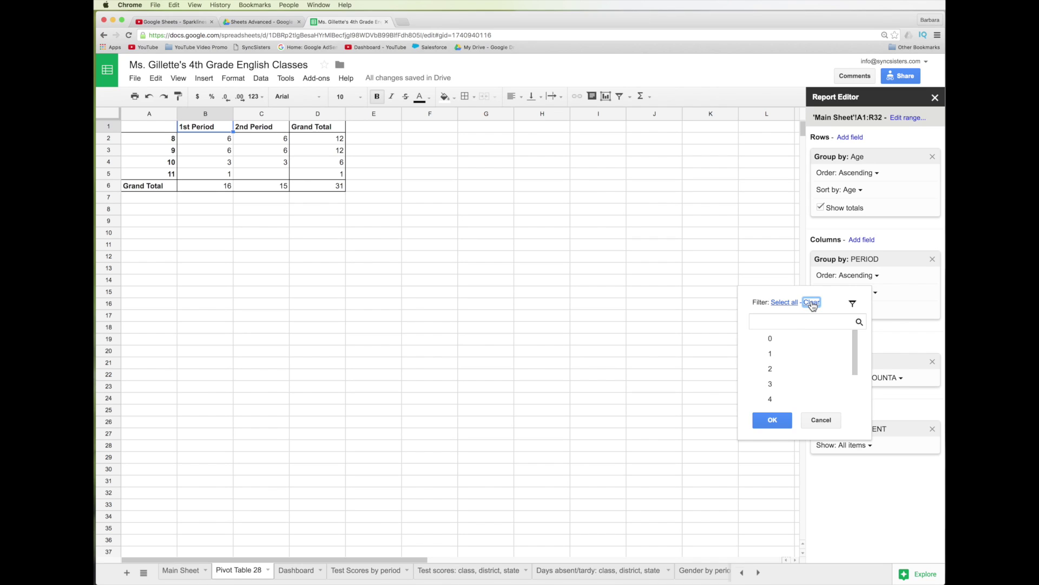
left_click(773, 338)
left_click(773, 420)
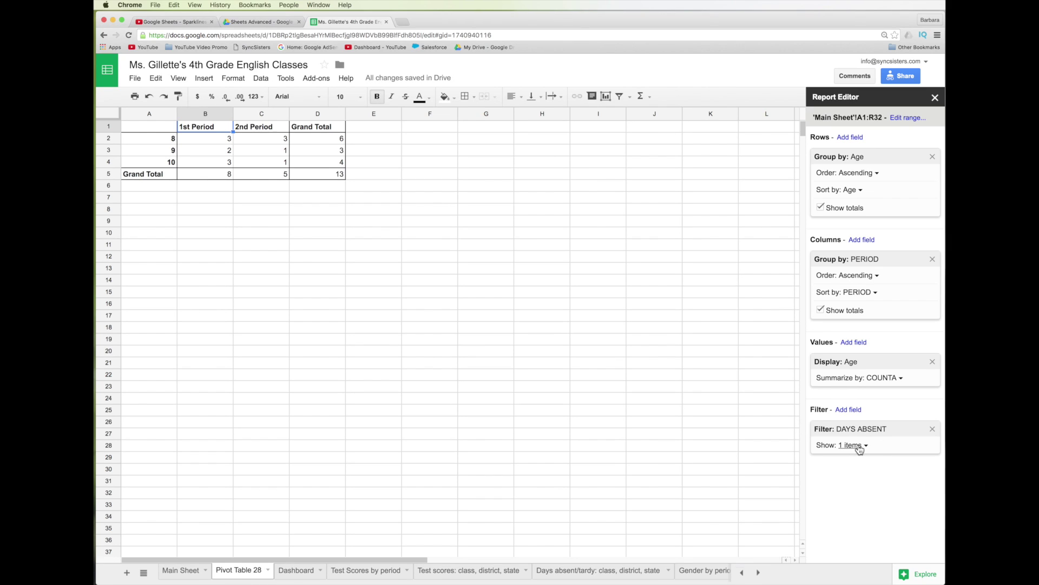
- Change the DAYS ABSENT filter to only 3 and 4 days absent, totalling 5 students
left_click(858, 447)
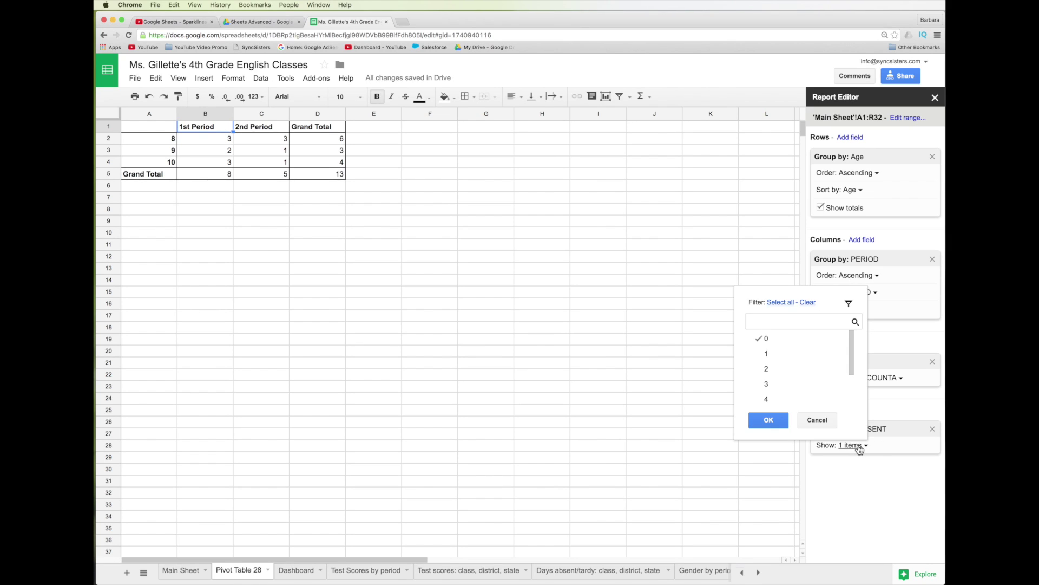
left_click(759, 342)
left_click(761, 354)
left_click(762, 370)
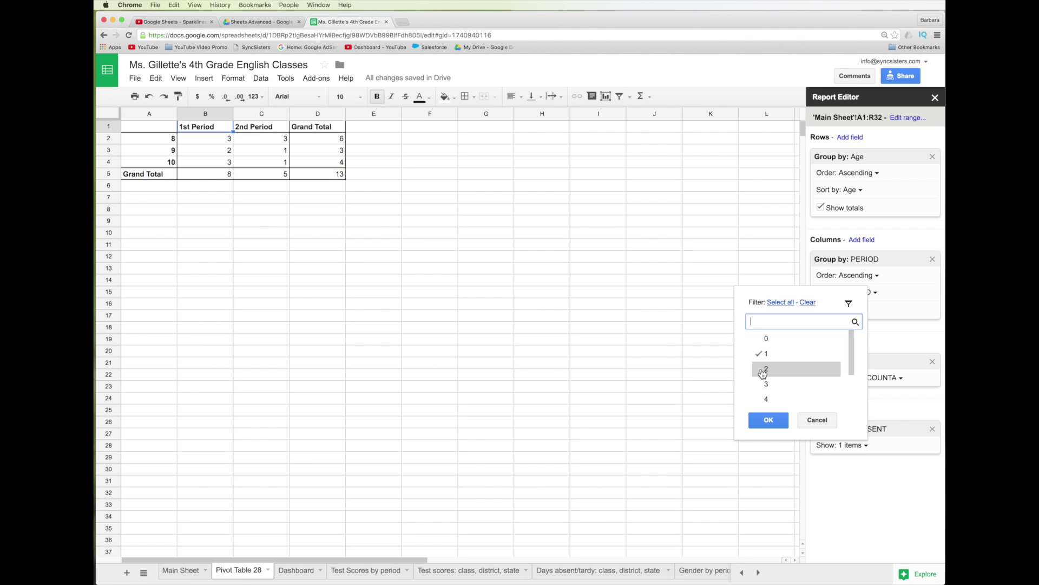
left_click(762, 384)
left_click(762, 400)
left_click(761, 358)
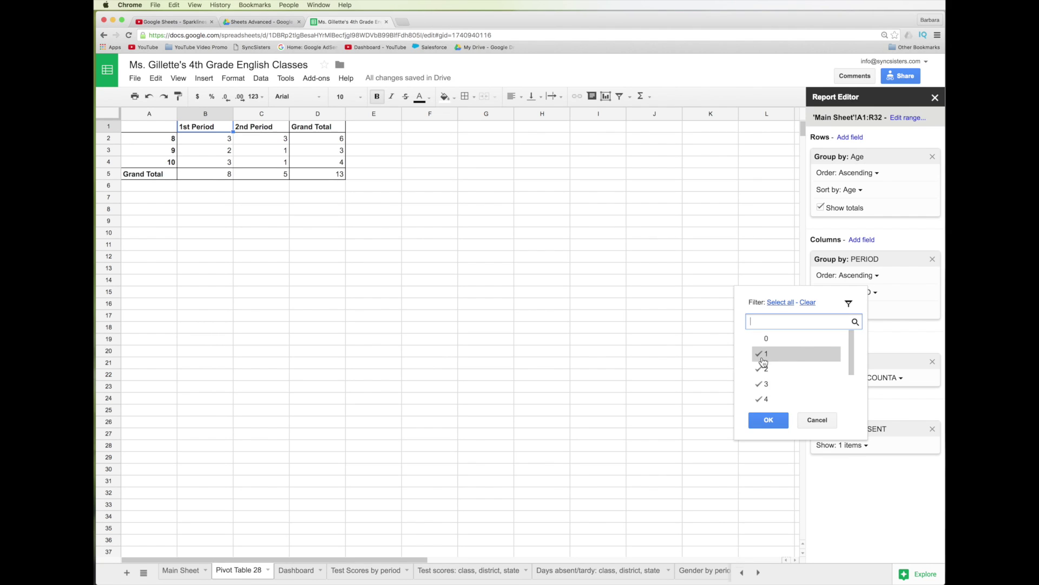
left_click(762, 368)
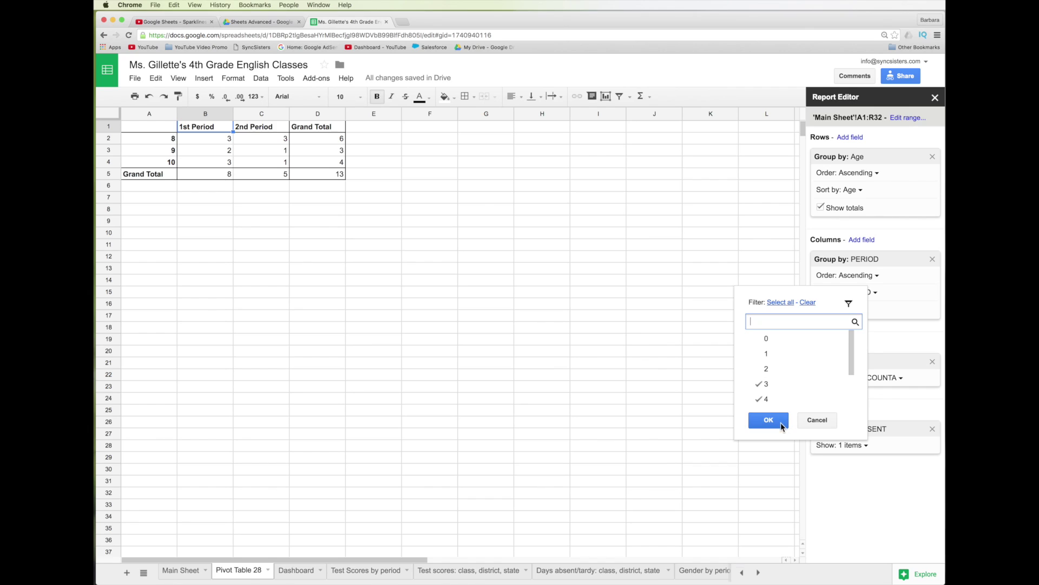
left_click(778, 421)
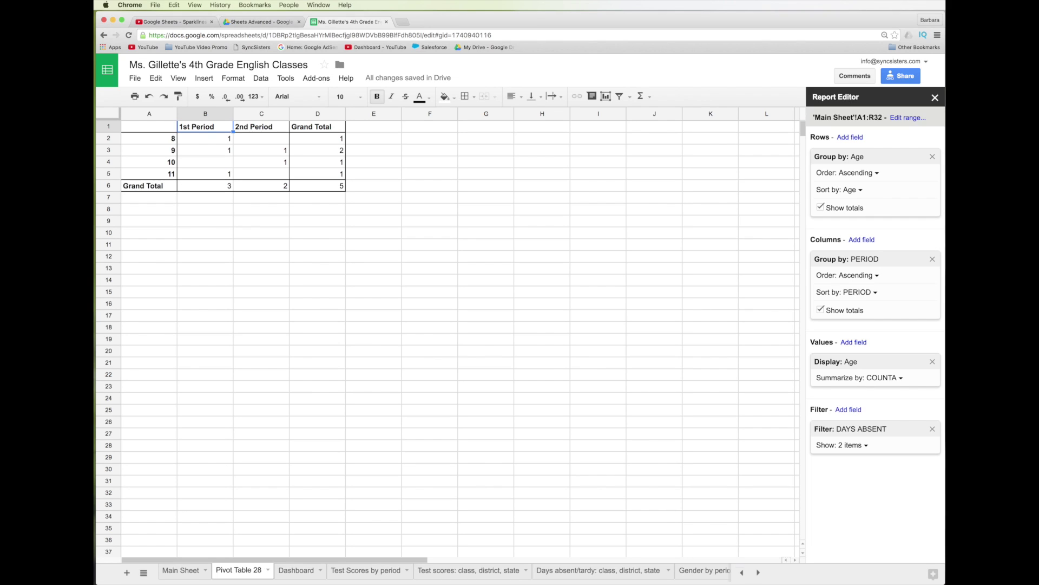
- Rename the Pivot Table 28 sheet tab to 'Ages per Period'
double_click(236, 572)
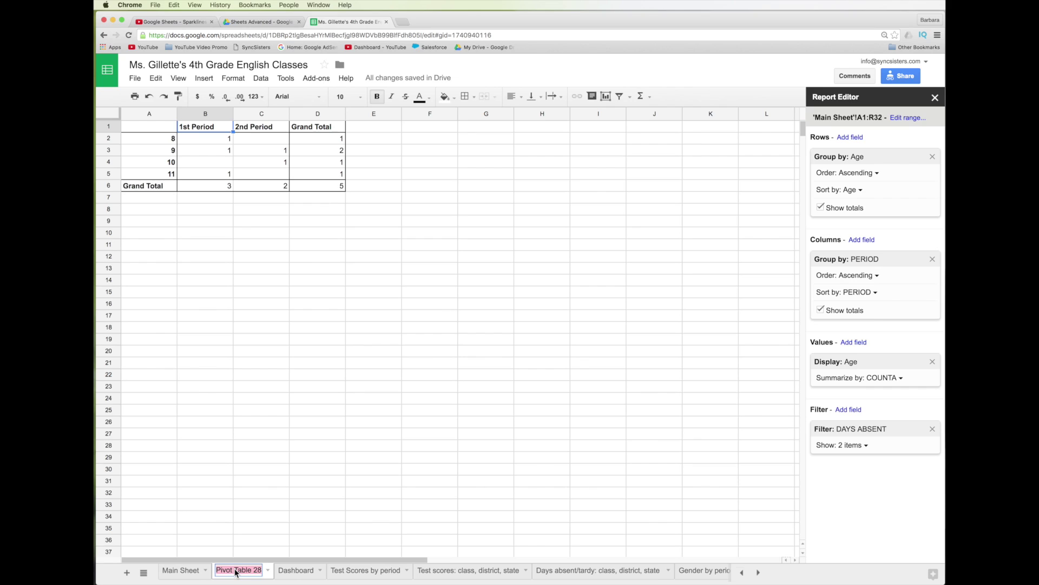
type("Ages")
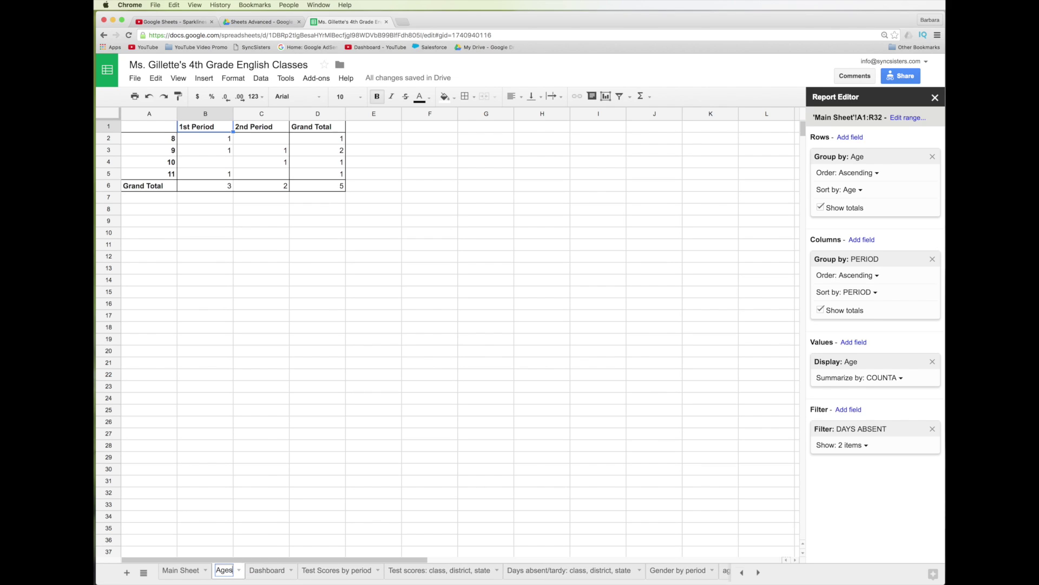
type(" per Period")
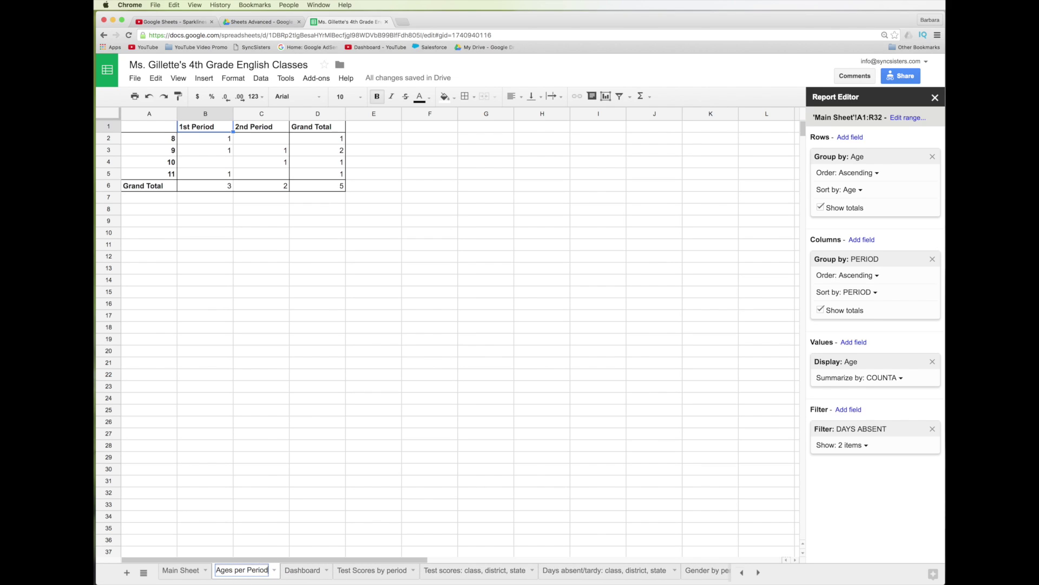
key("Return")
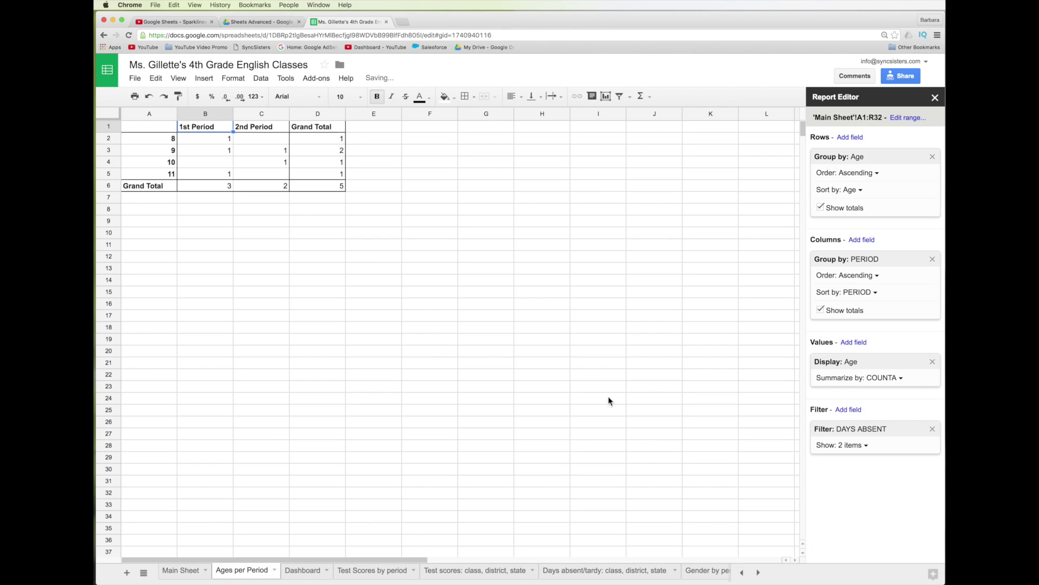
- From Main Sheet, create a new pivot table sheet, Pivot Table 29, via Data > Pivot table
left_click(182, 573)
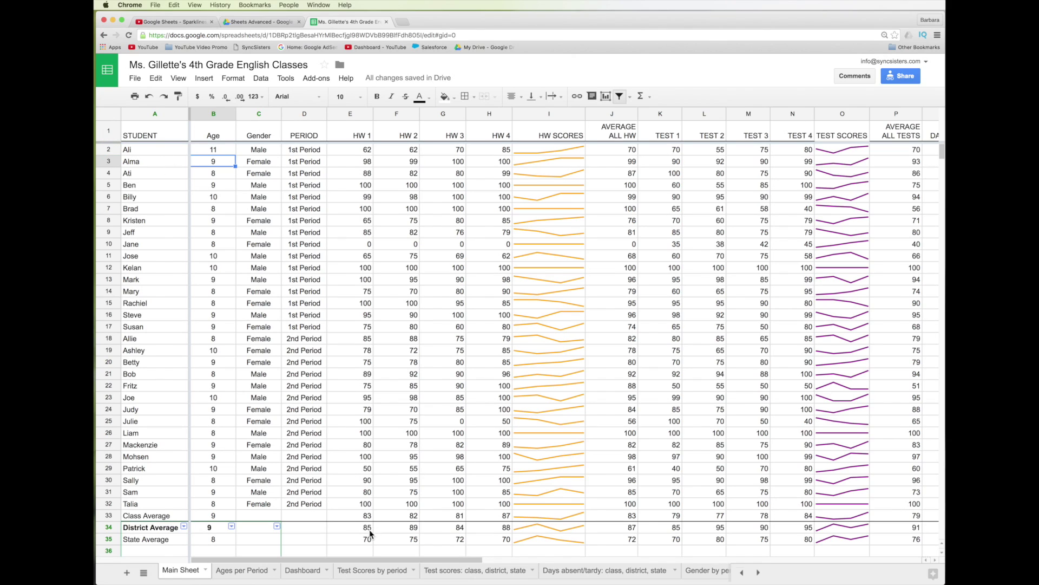
left_click(263, 79)
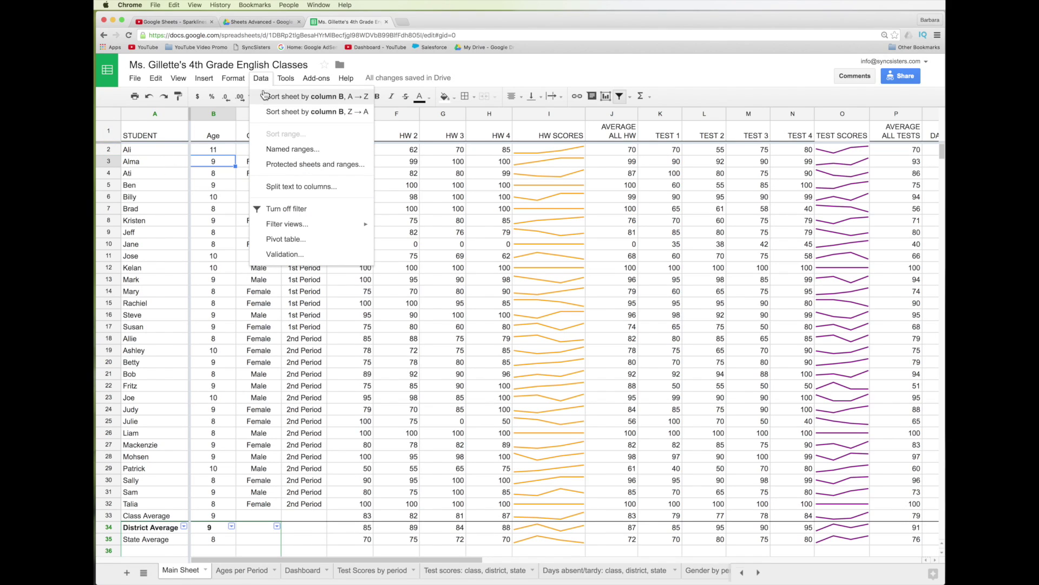
left_click(298, 241)
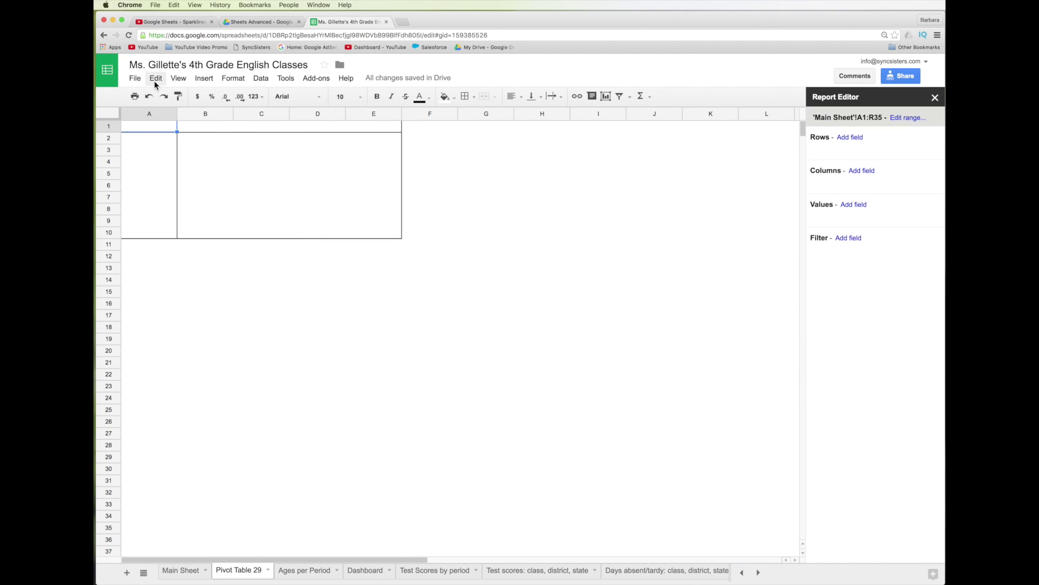
- Turn on sheet gridlines and group the pivot rows by Gender
left_click(181, 79)
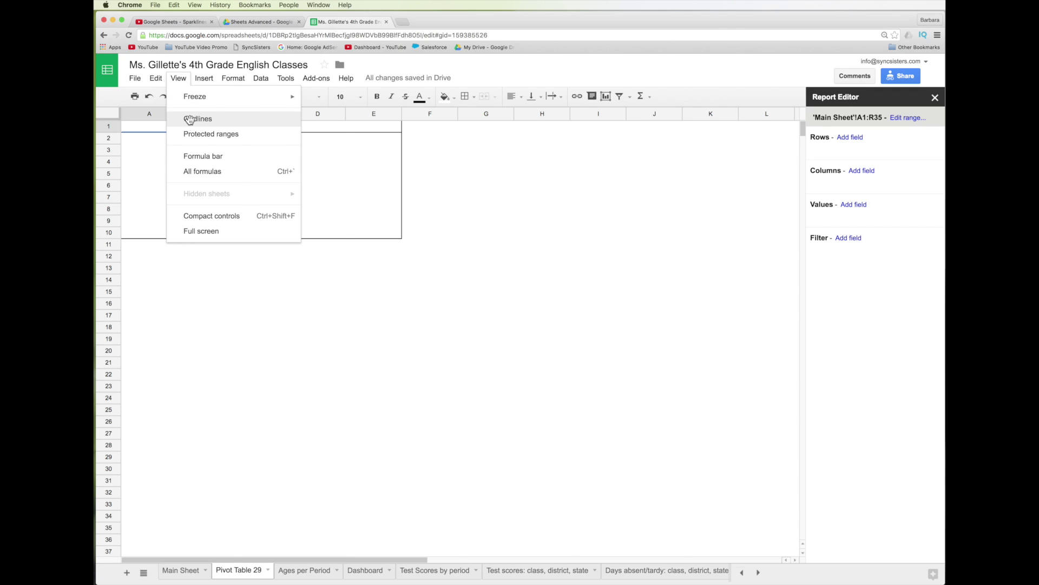
left_click(190, 120)
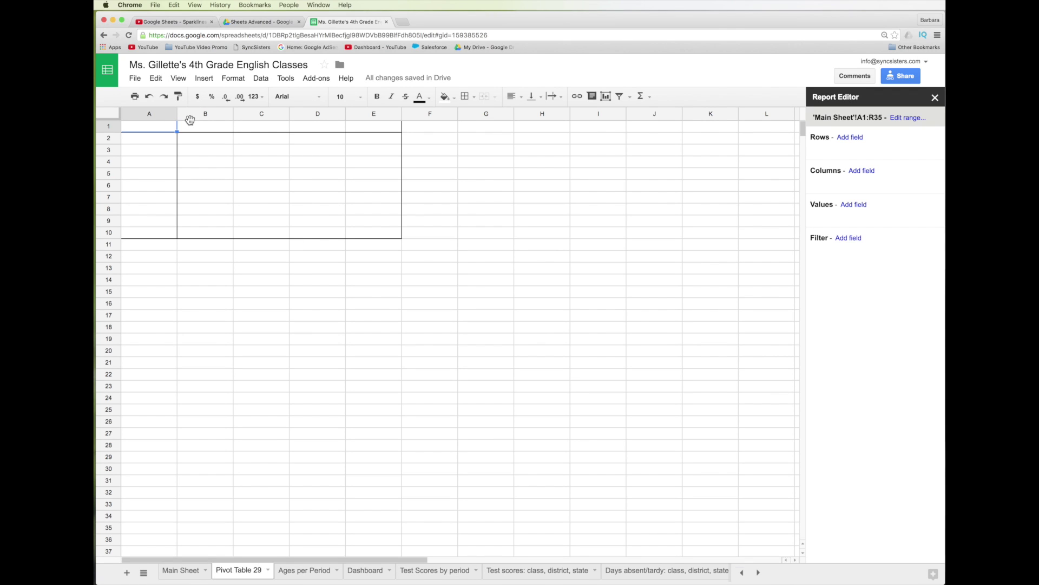
left_click(854, 137)
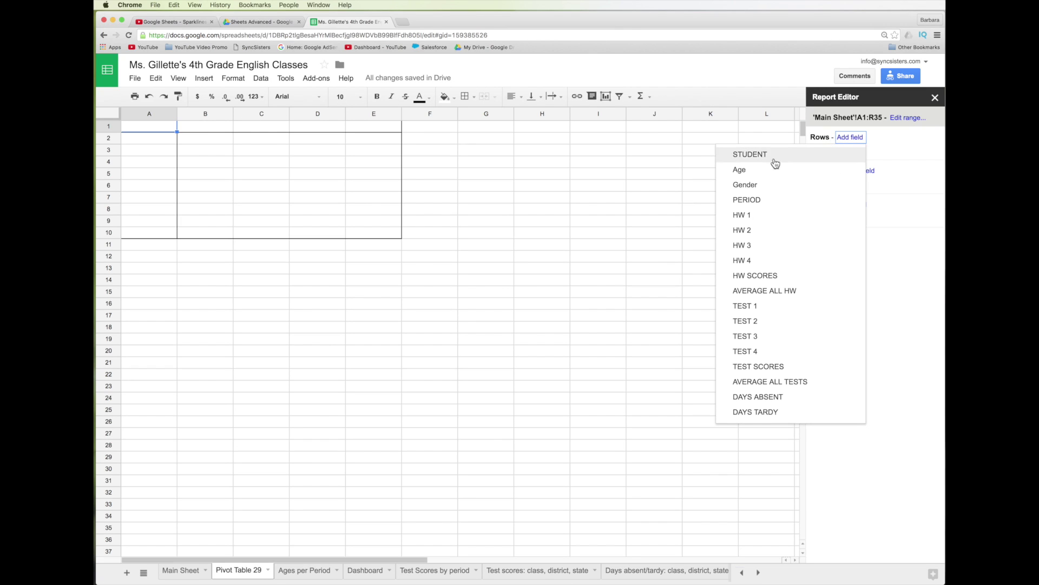
left_click(745, 185)
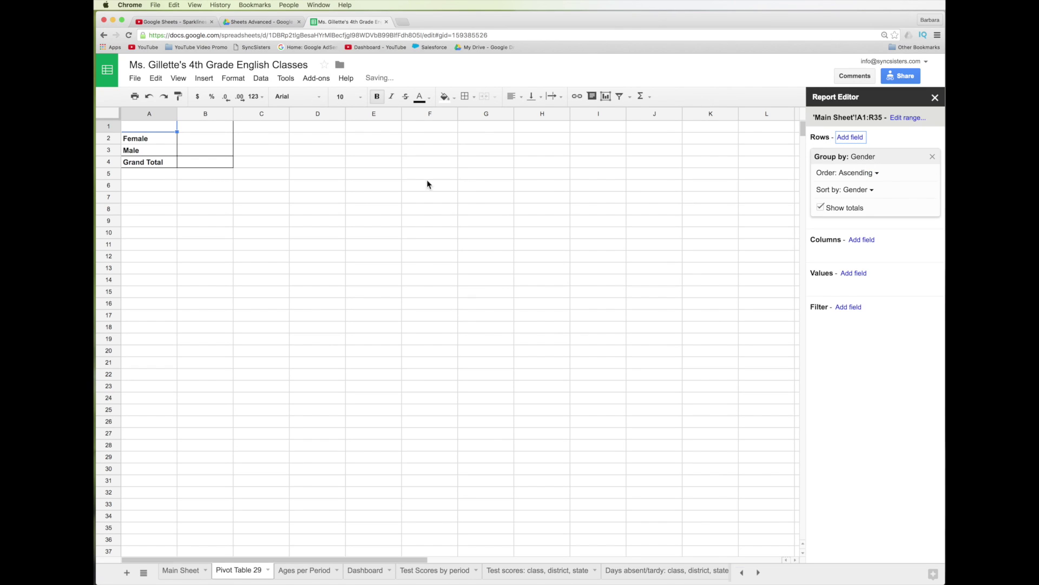
- Add PERIOD as the pivot's columns and as a filter field
left_click(865, 242)
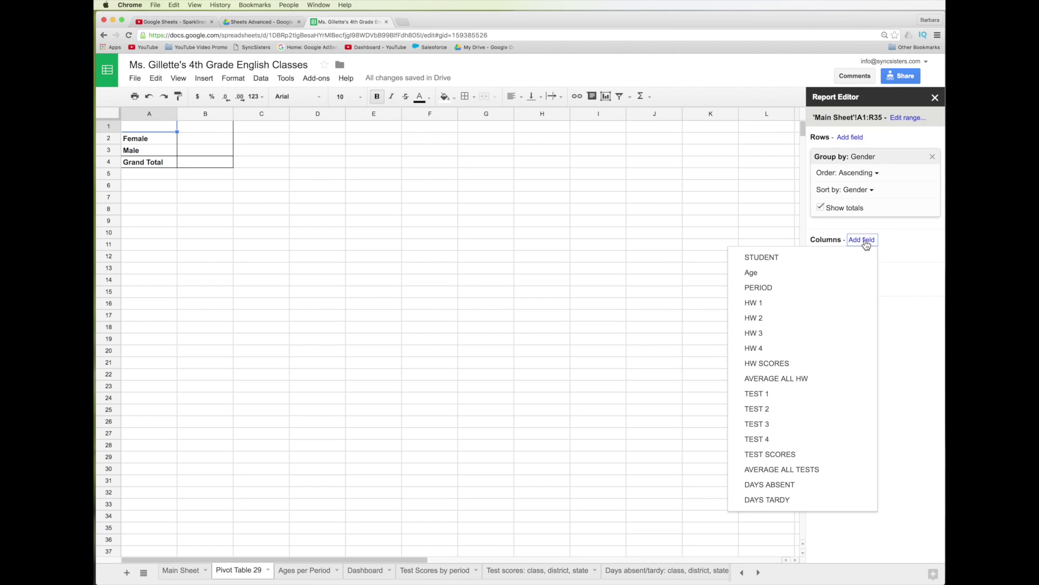
left_click(776, 287)
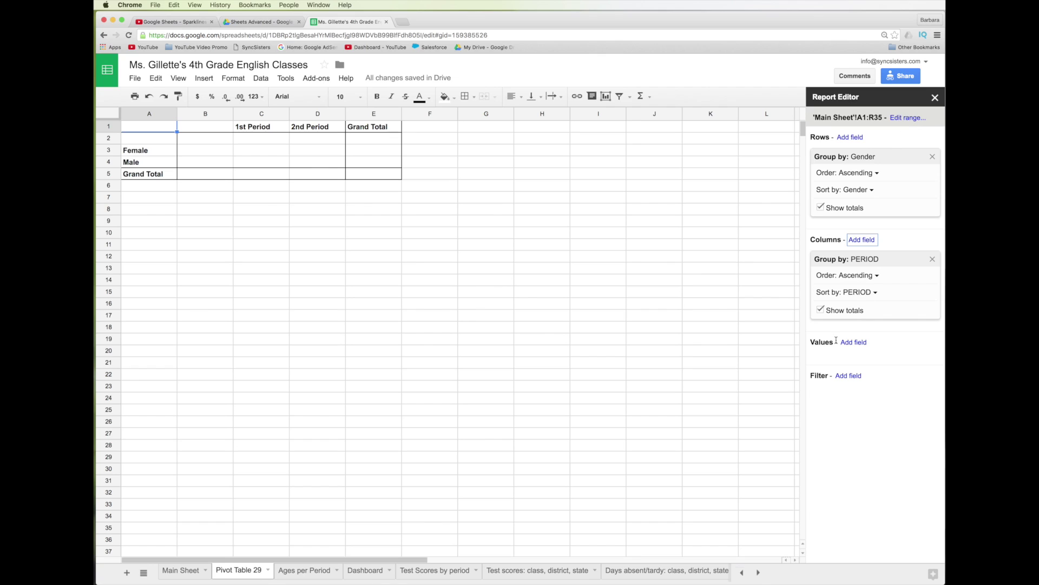
left_click(851, 376)
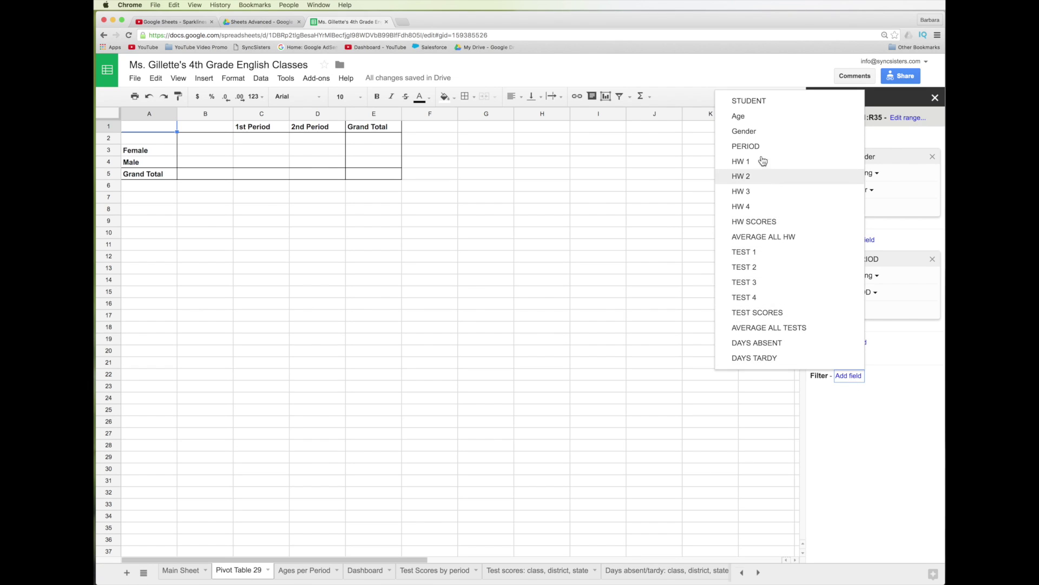
left_click(745, 147)
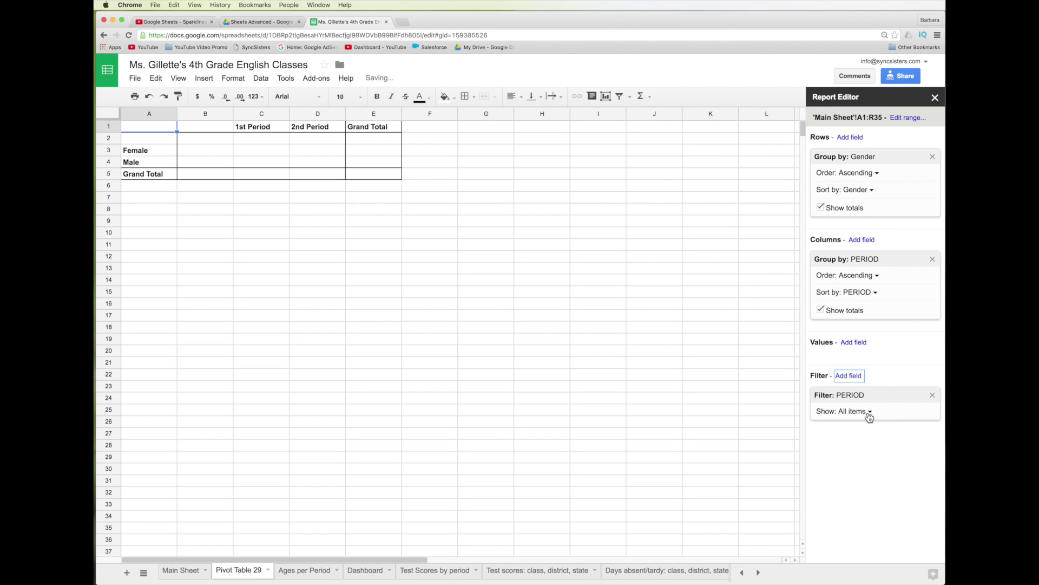
- Uncheck (Blanks) in the PERIOD filter, keeping only 1st Period and 2nd Period
left_click(869, 414)
left_click(780, 471)
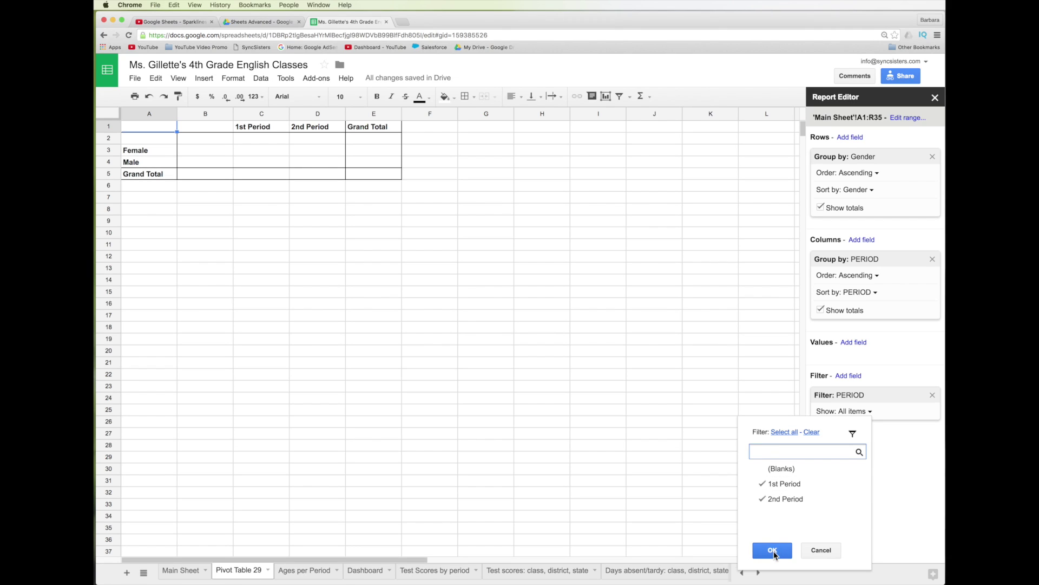
left_click(775, 551)
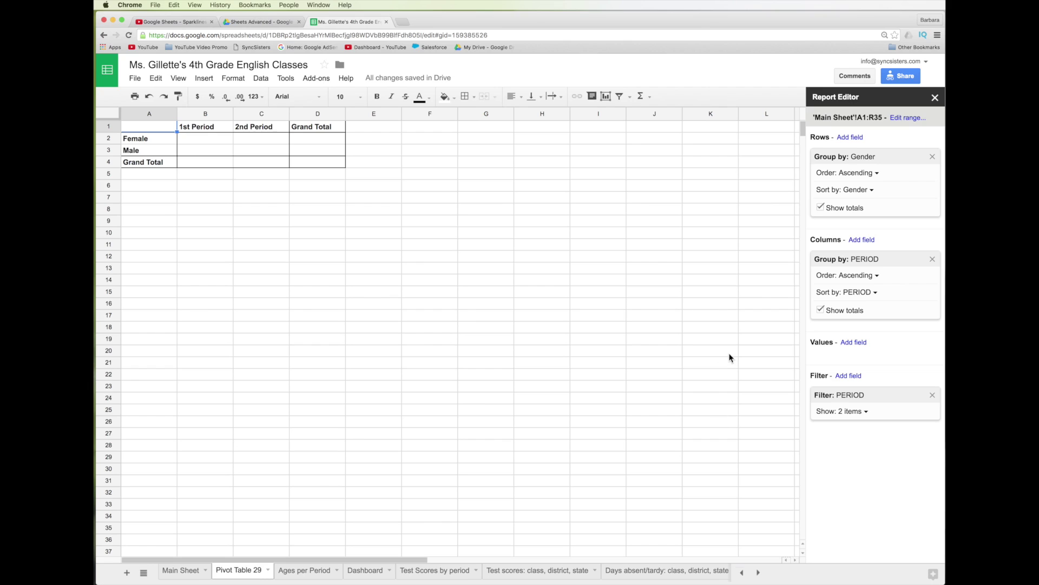
- Add Gender as a COUNTA value: 15 females, 16 males, 31 students total
left_click(853, 344)
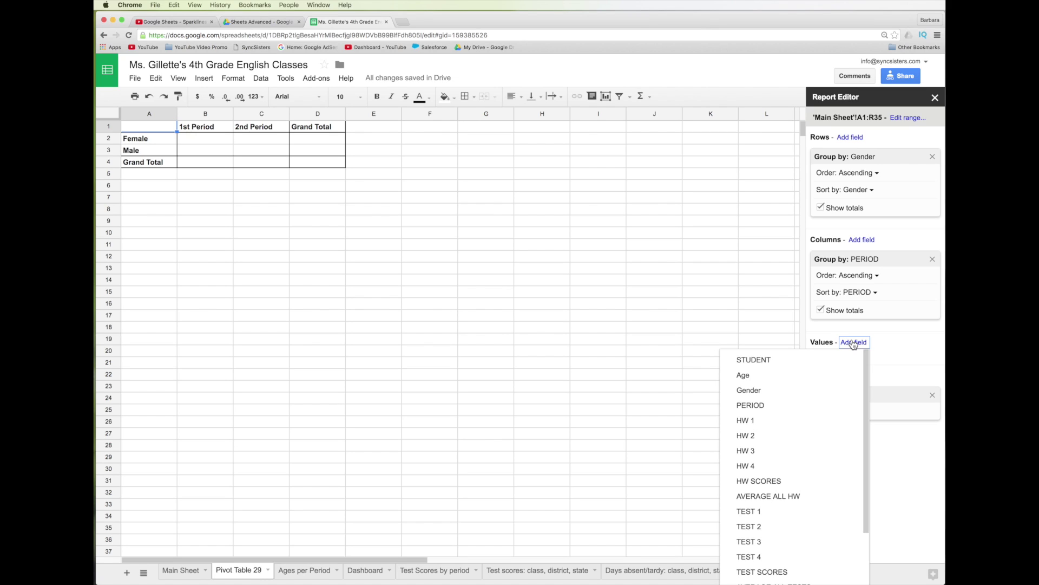
left_click(795, 390)
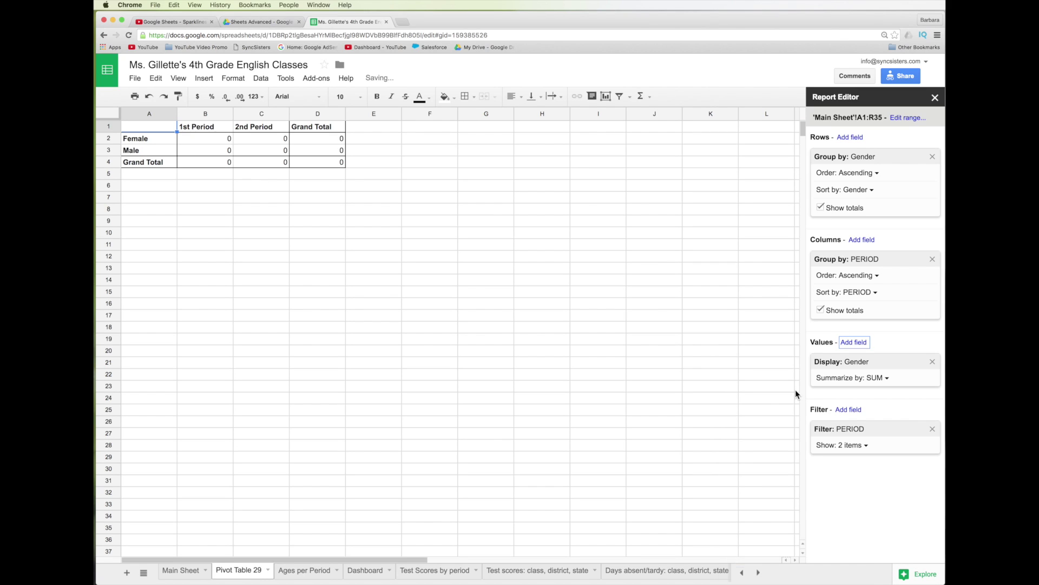
left_click(879, 378)
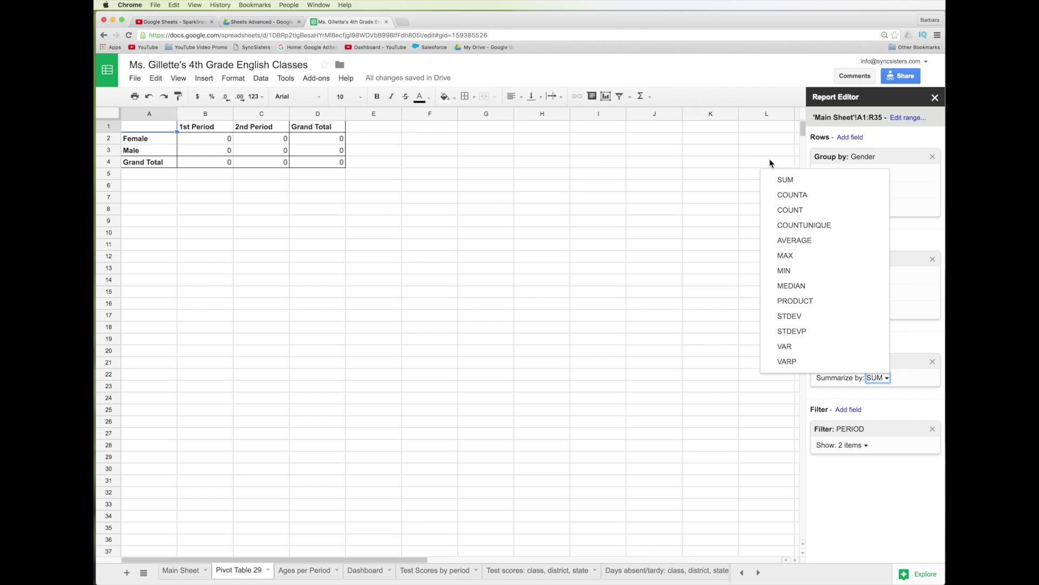
left_click(794, 194)
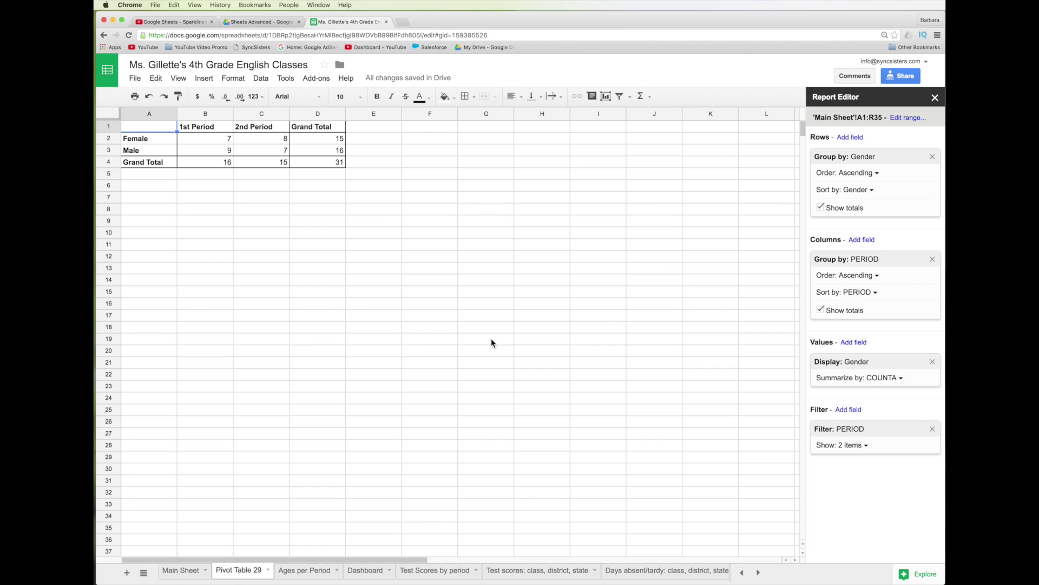
left_click(279, 138)
left_click(165, 128)
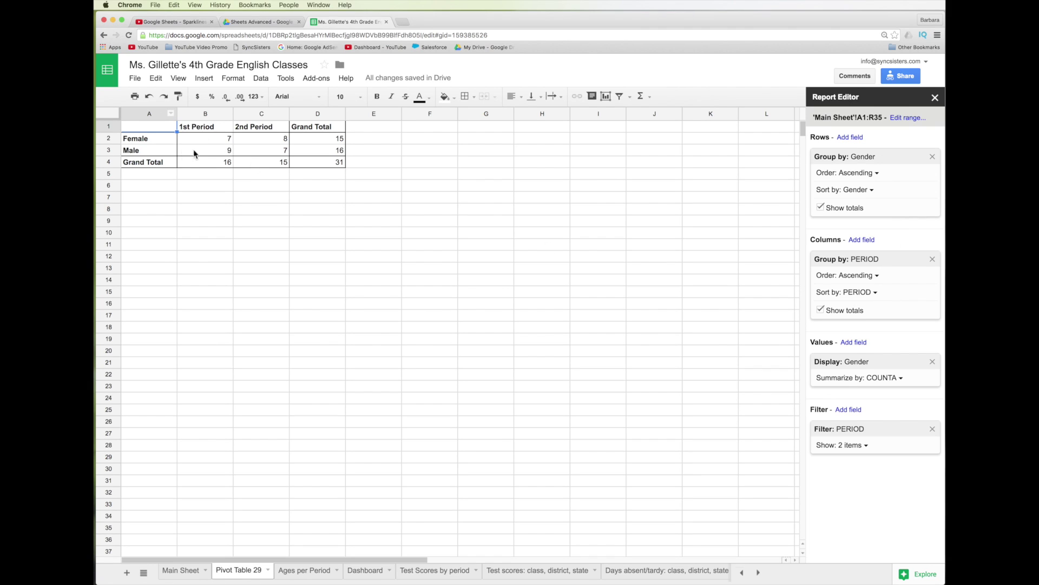
- Insert a chart of the pivot's A1:D4 data, trying smooth line, then settling on Combo
left_click(605, 97)
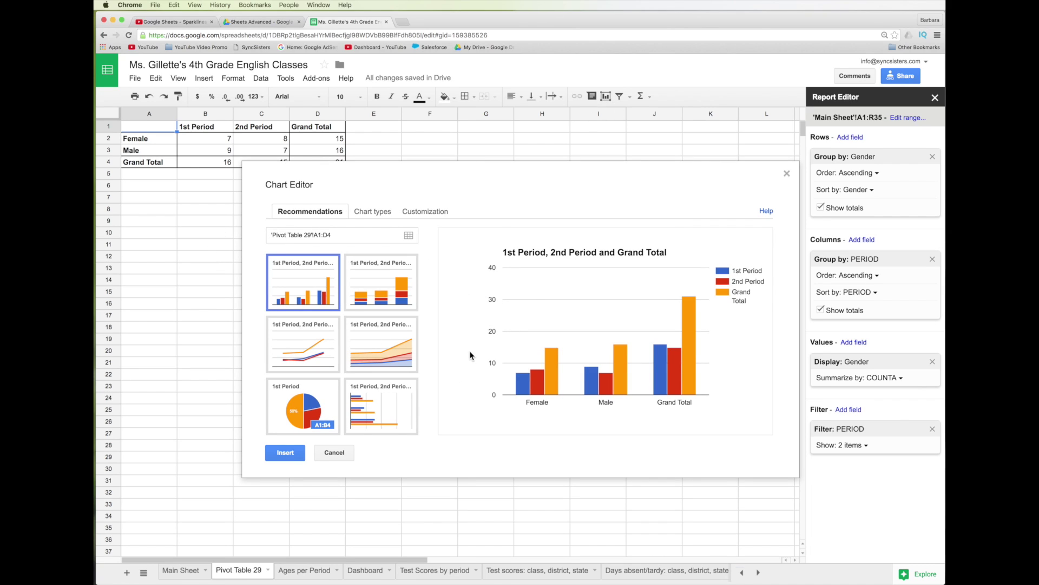
left_click(317, 350)
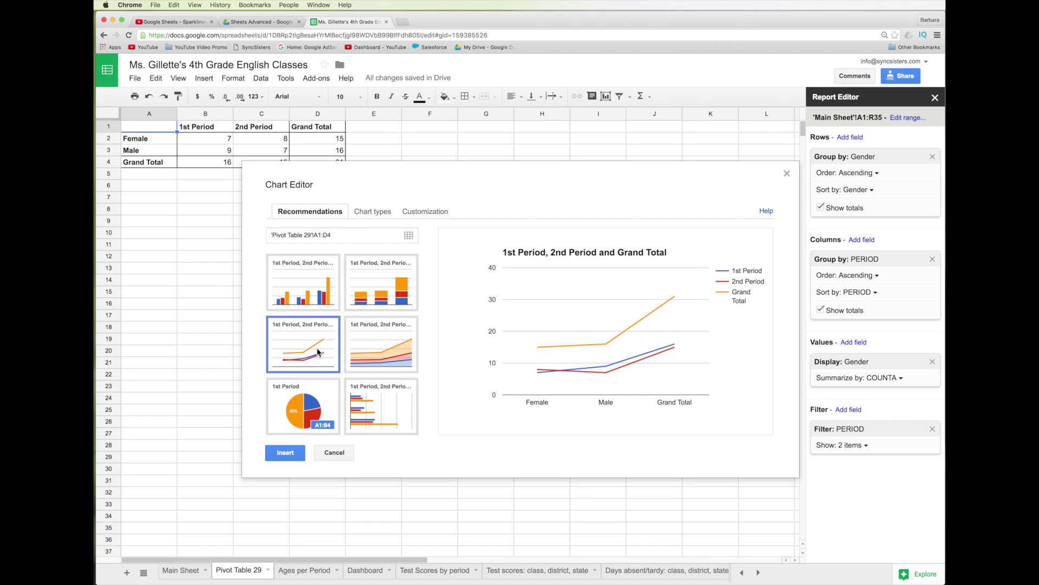
left_click(291, 455)
left_click(361, 211)
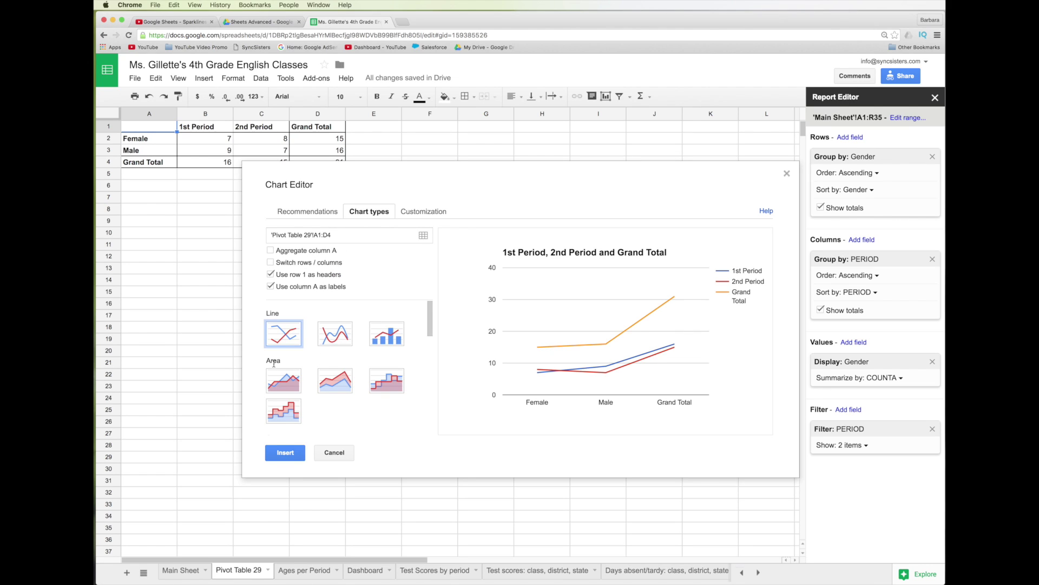
left_click(340, 339)
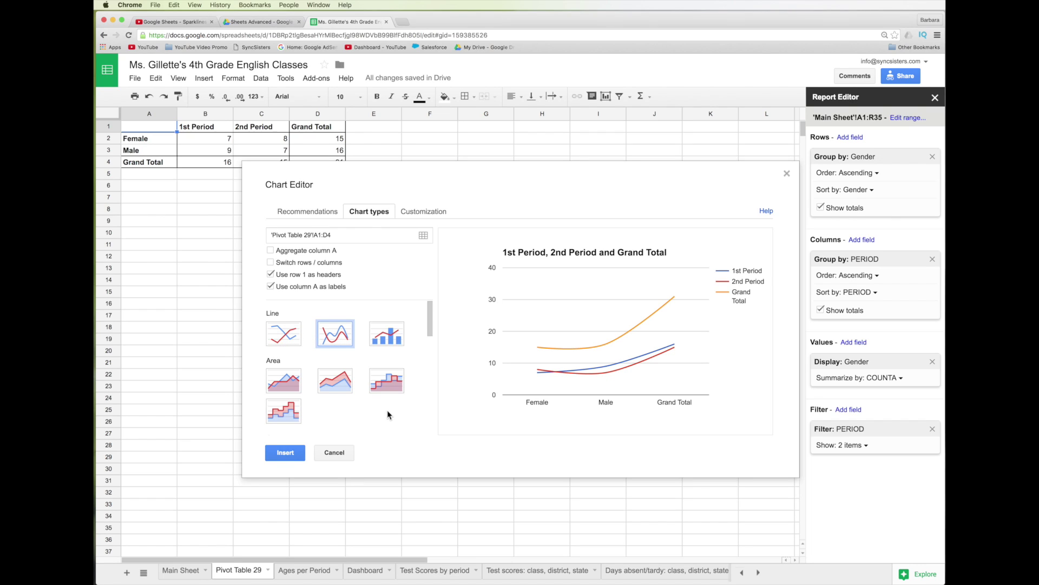
left_click(388, 335)
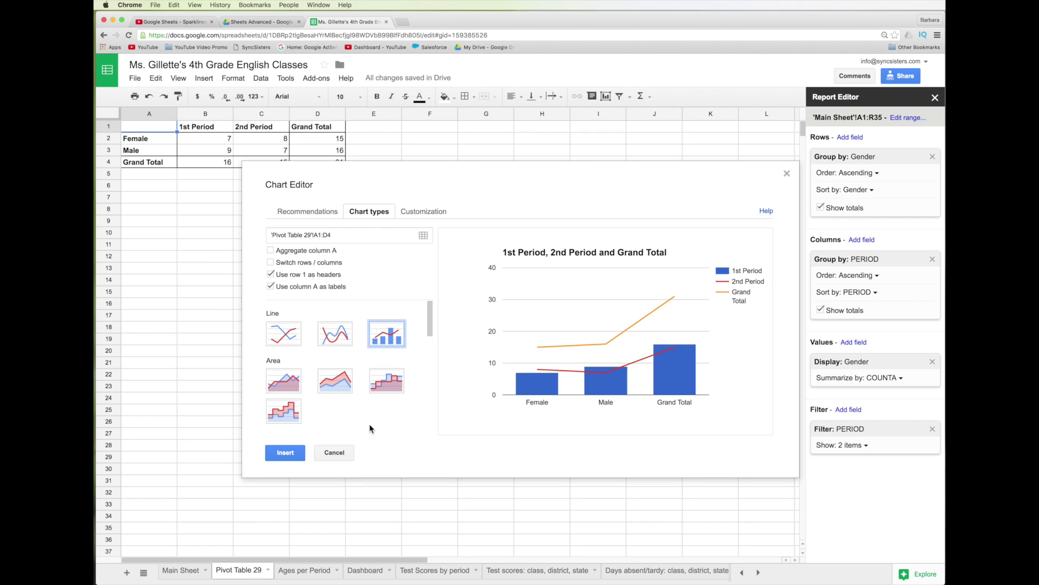
left_click(431, 214)
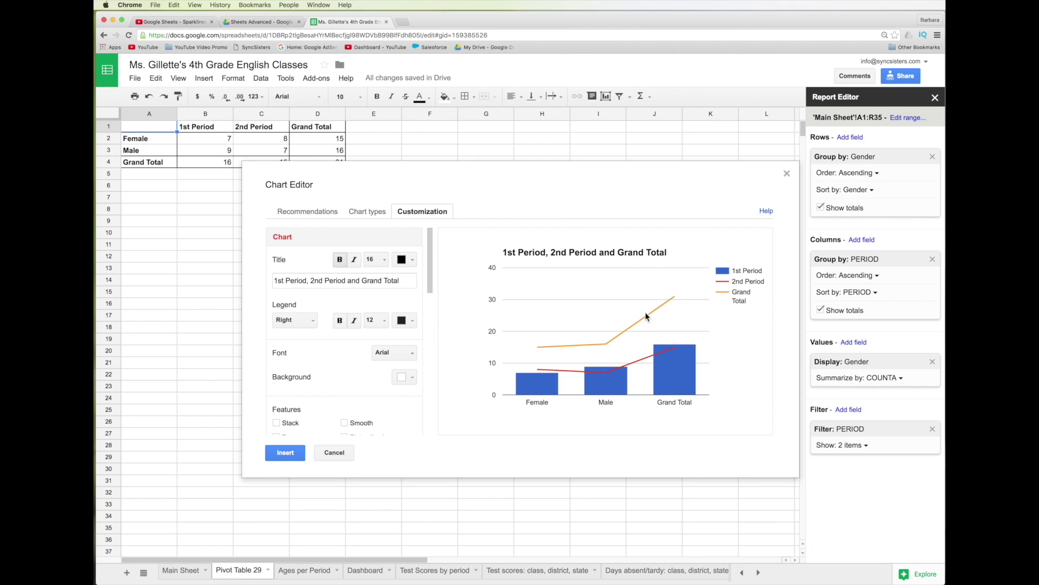
- Draw the 2nd Period series as columns and insert the combo chart into the sheet
mouse_move(527, 388)
scroll(334, 358, "down", 3)
scroll(335, 360, "down", 4)
scroll(334, 356, "down", 3)
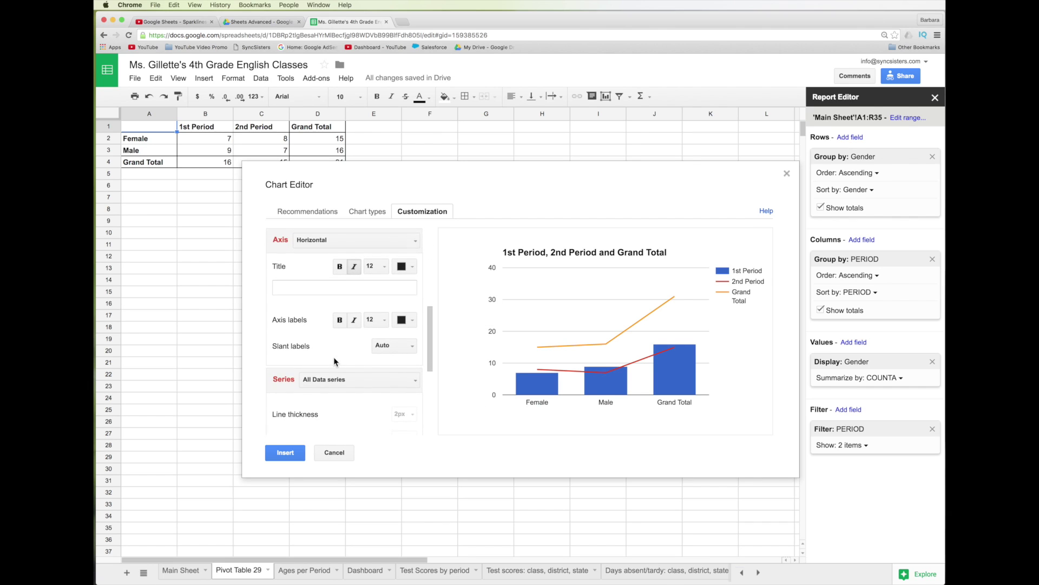
left_click(344, 321)
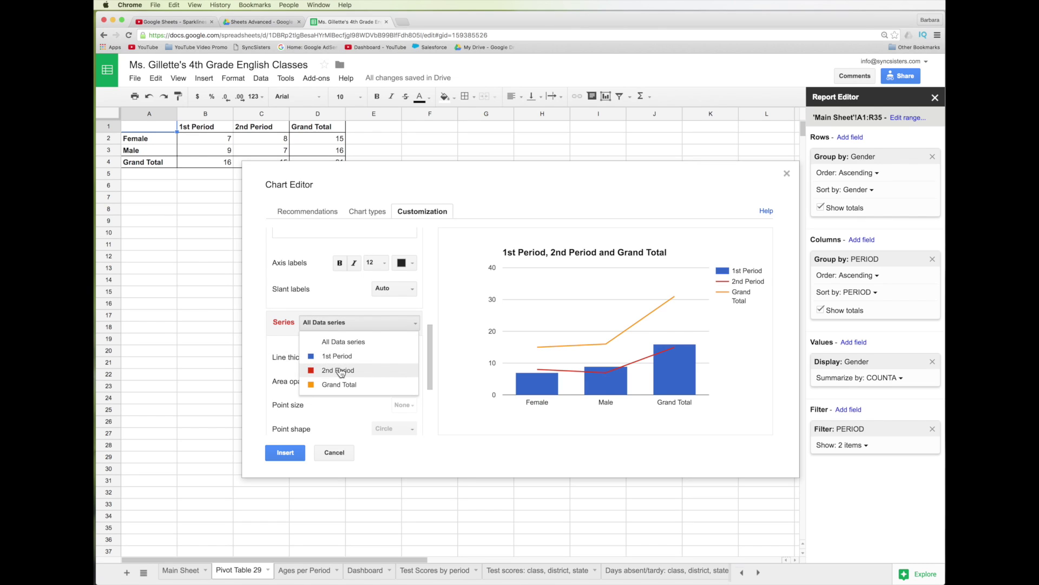
left_click(339, 368)
scroll(369, 419, "down", 3)
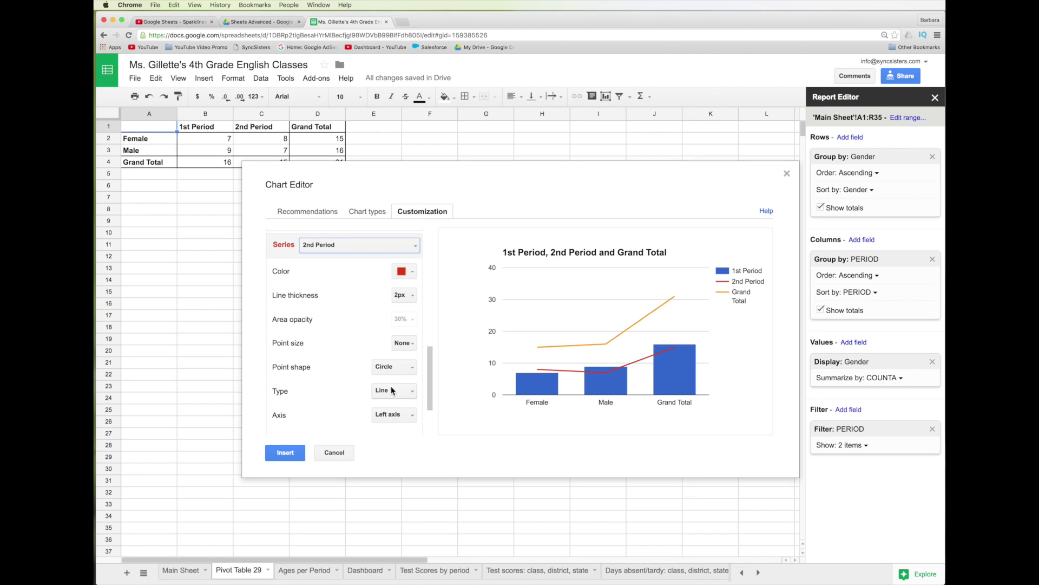
left_click(392, 390)
left_click(403, 426)
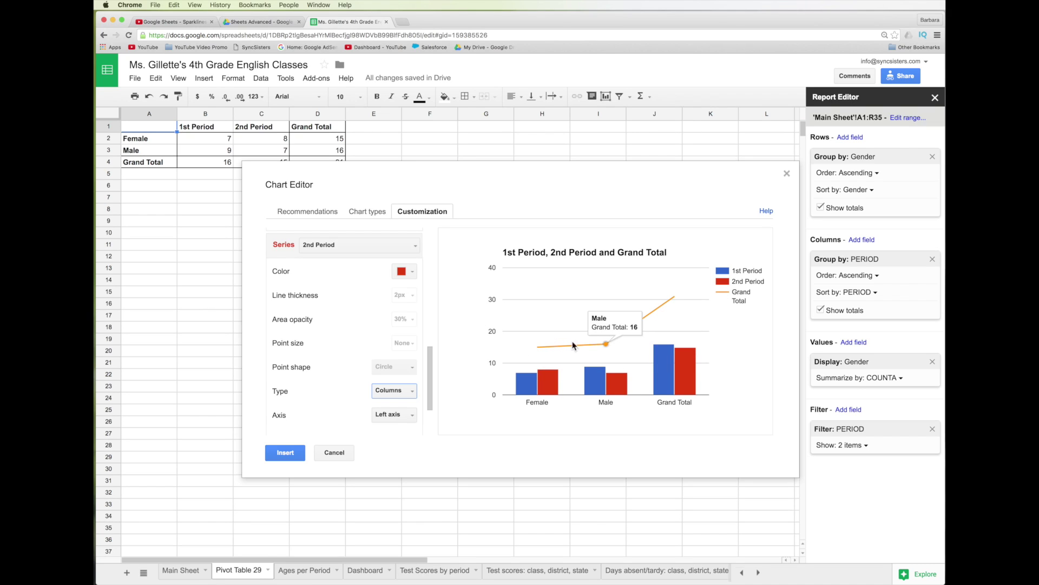
left_click(291, 452)
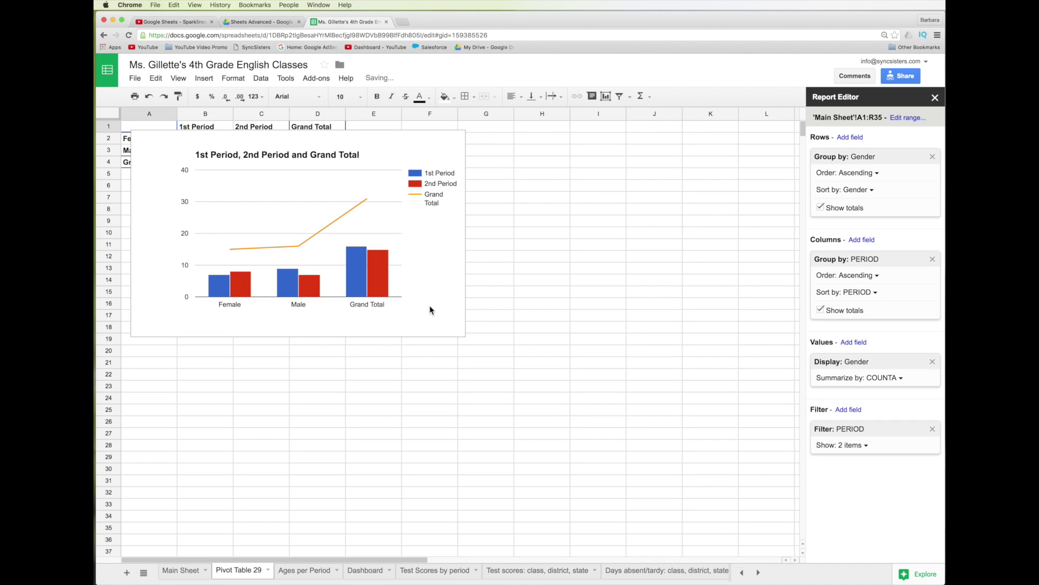
- Move the chart below the pivot table to rows 12–29 and shrink it slightly
left_click_drag(405, 308, 545, 428)
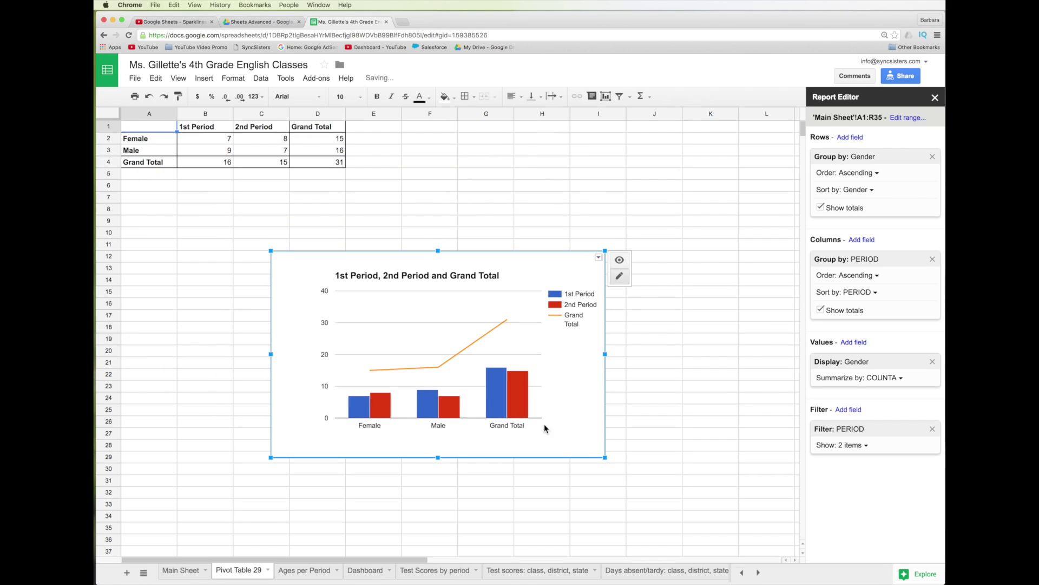
left_click_drag(604, 457, 586, 444)
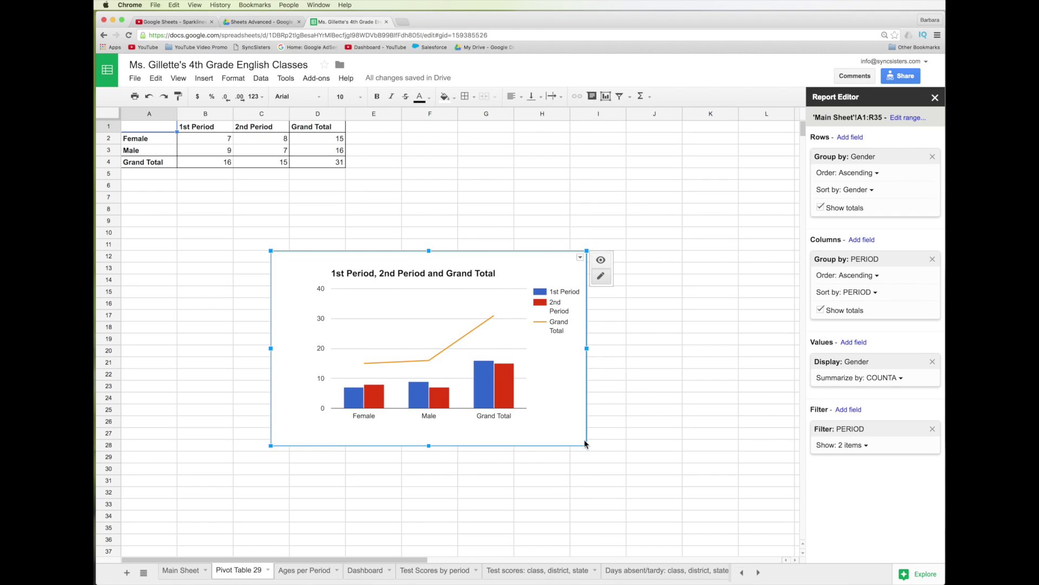
left_click(645, 372)
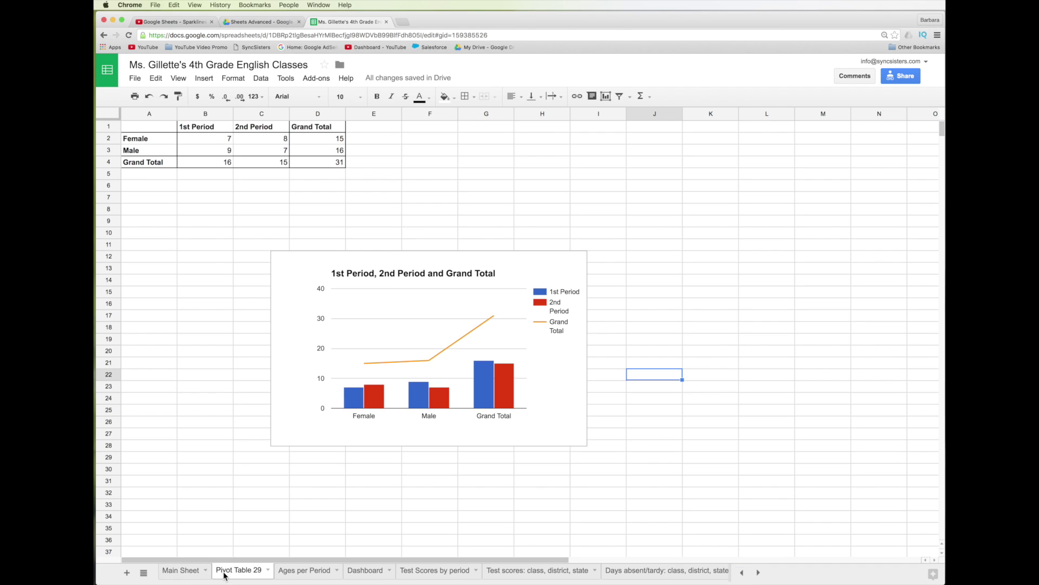
left_click(302, 572)
left_click(371, 572)
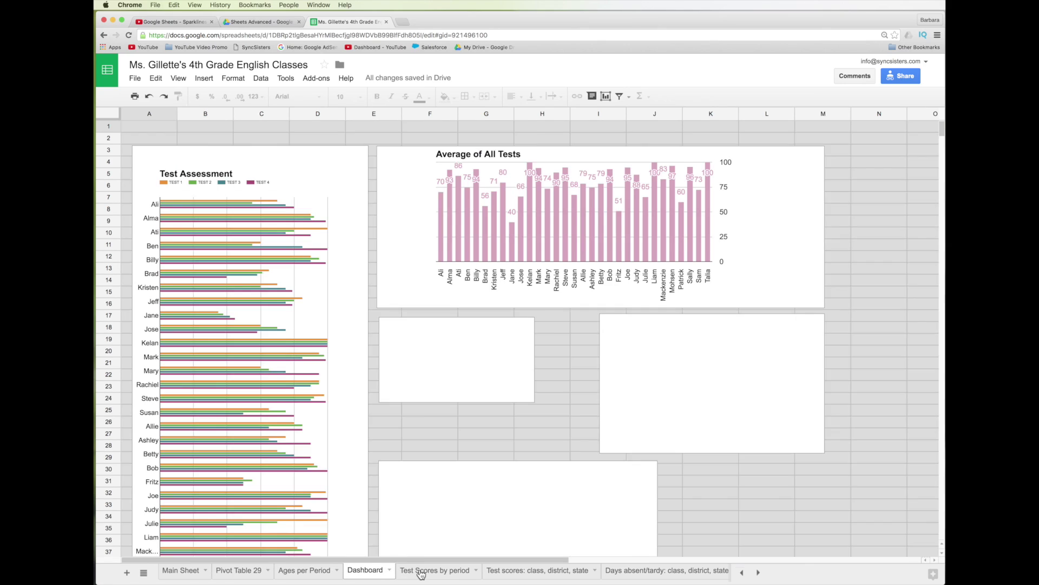
left_click(433, 573)
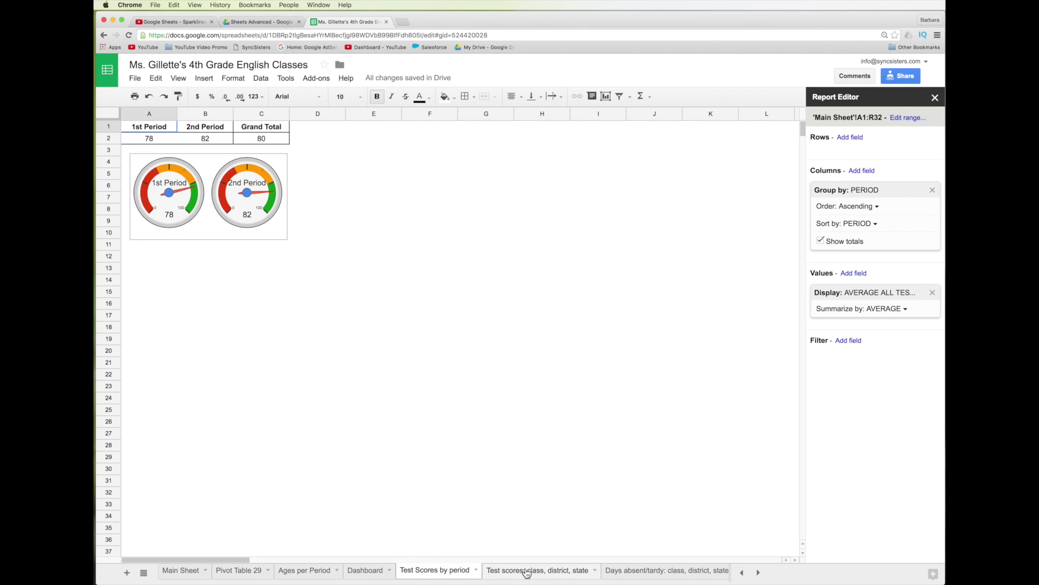
left_click(533, 571)
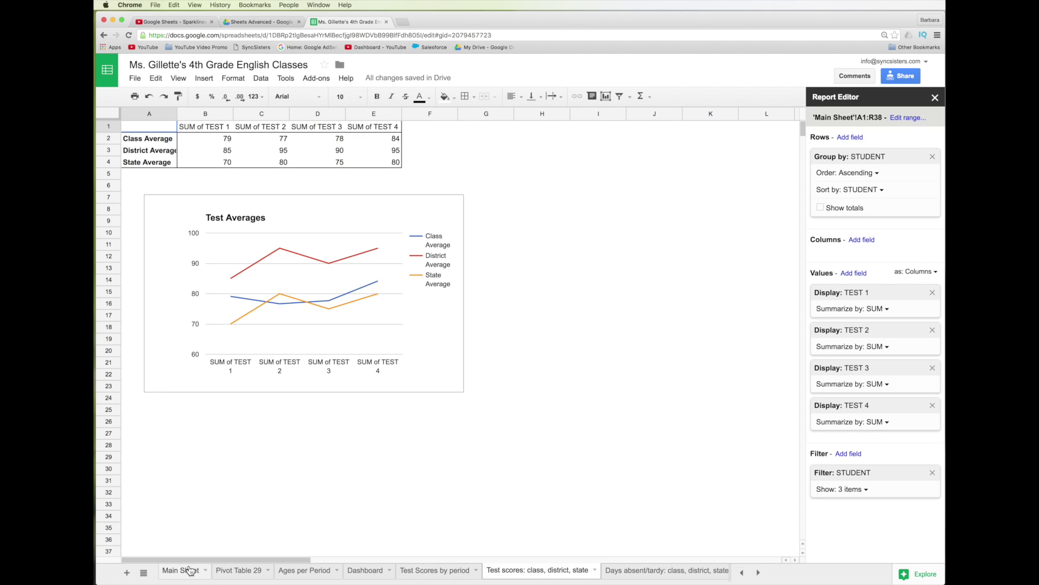
left_click(231, 570)
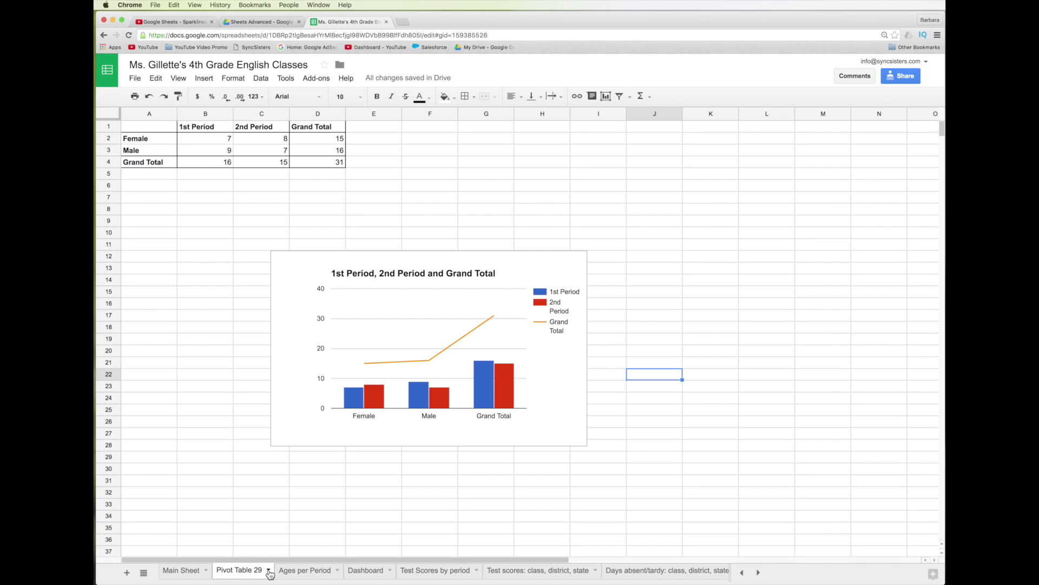
- Look over the Dashboard, Main Sheet and Pivot Table 29 sheets
left_click(366, 570)
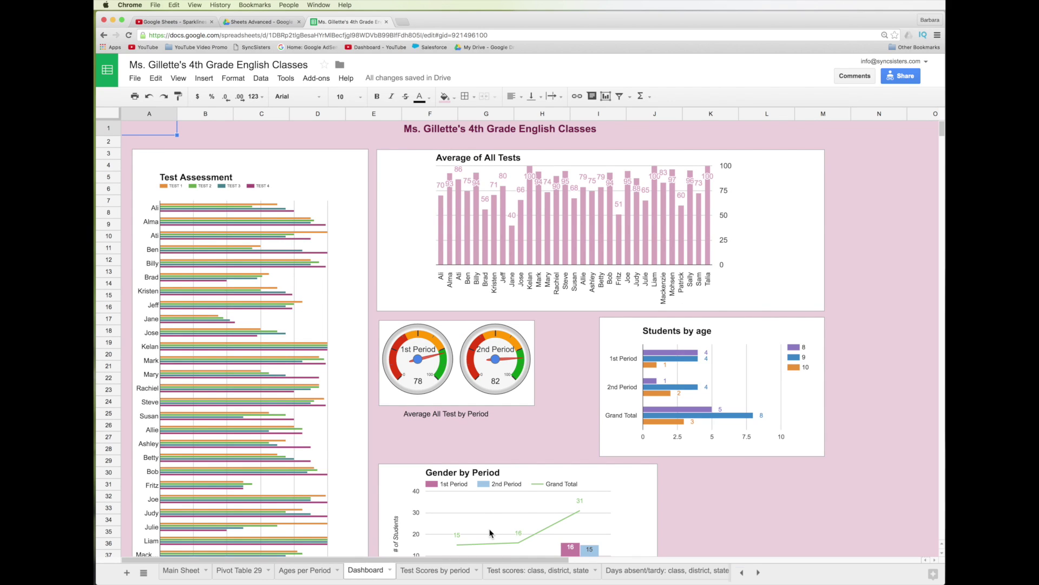
left_click(195, 572)
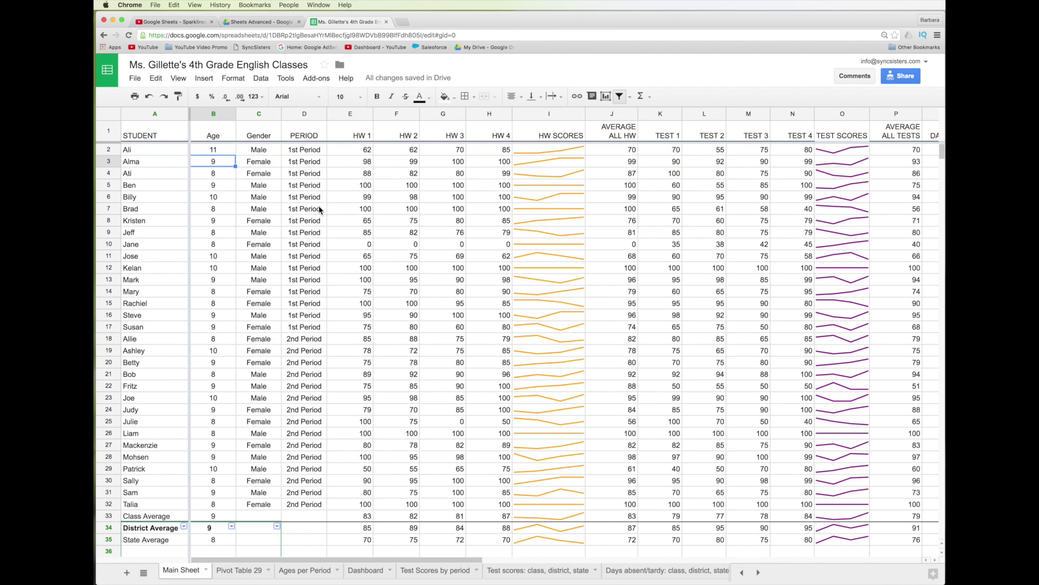
left_click(250, 571)
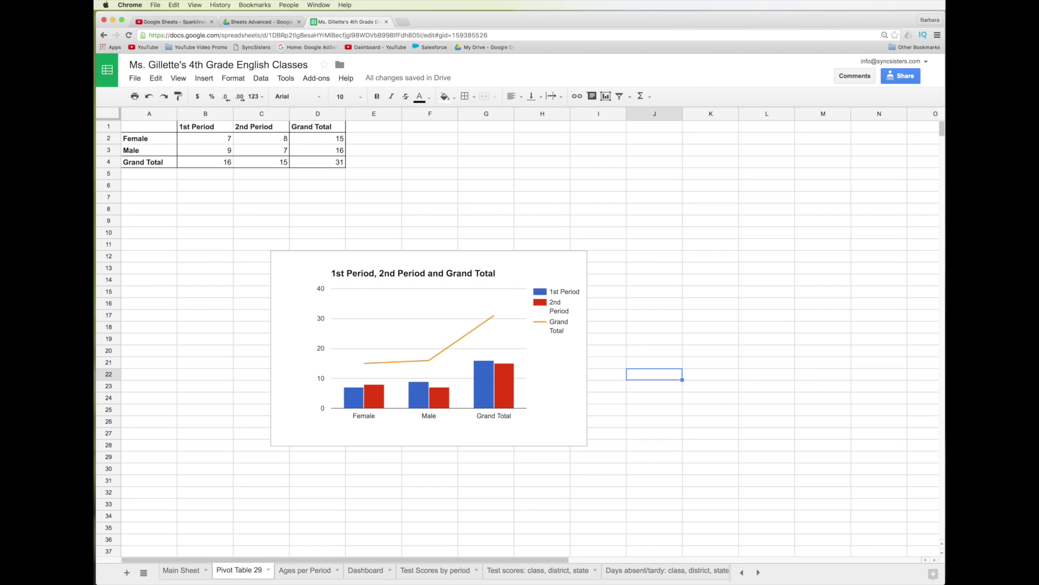
left_click(686, 340)
- On Main Sheet, hide the Age column and then unhide it again
left_click(200, 570)
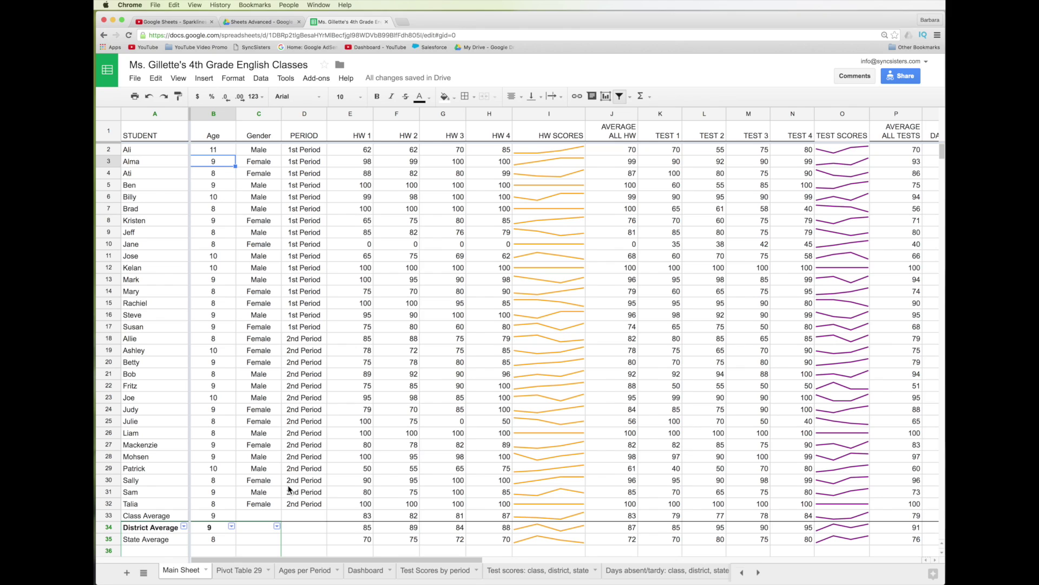
key("super+alt+0")
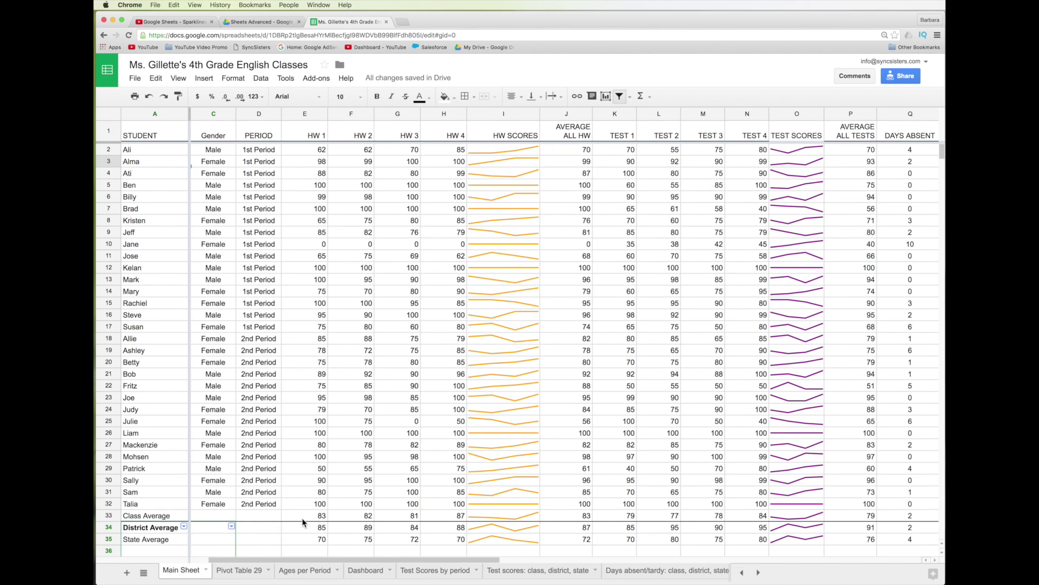
key("super+shift+0")
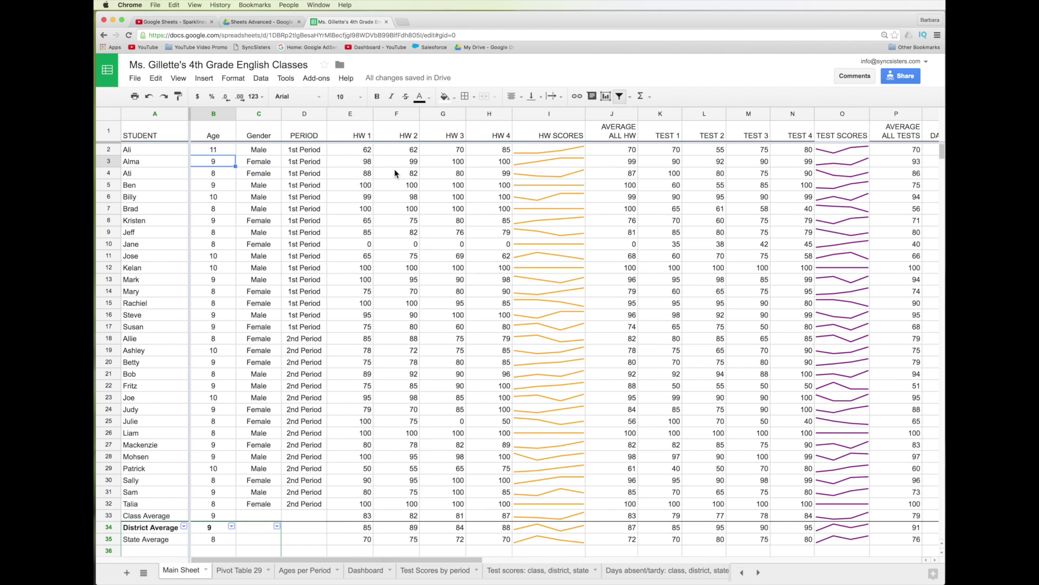
left_click(261, 79)
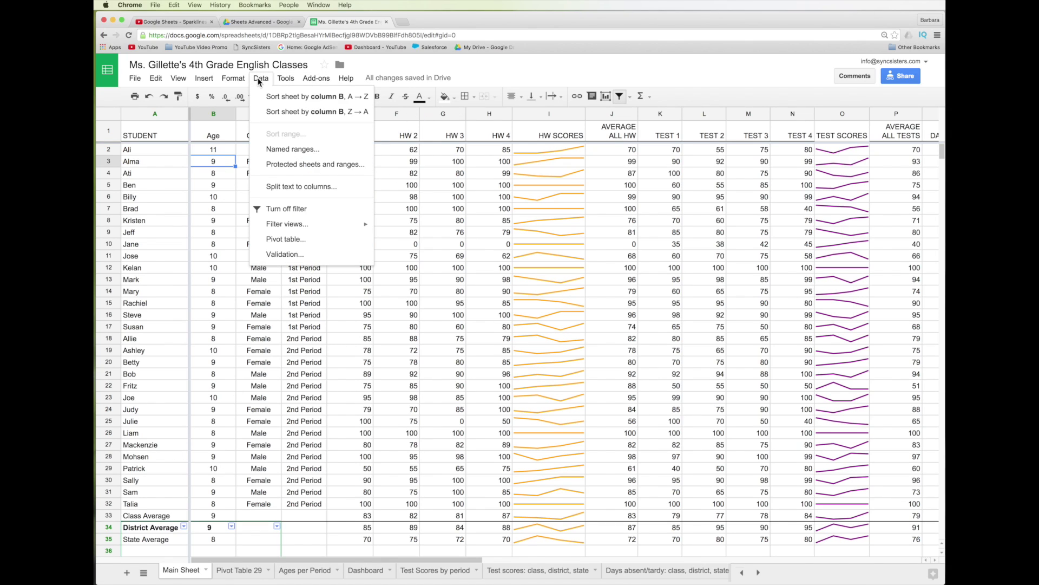
- Create a new pivot table from the class data with STUDENT rows and summed TEST 1 values
left_click(277, 246)
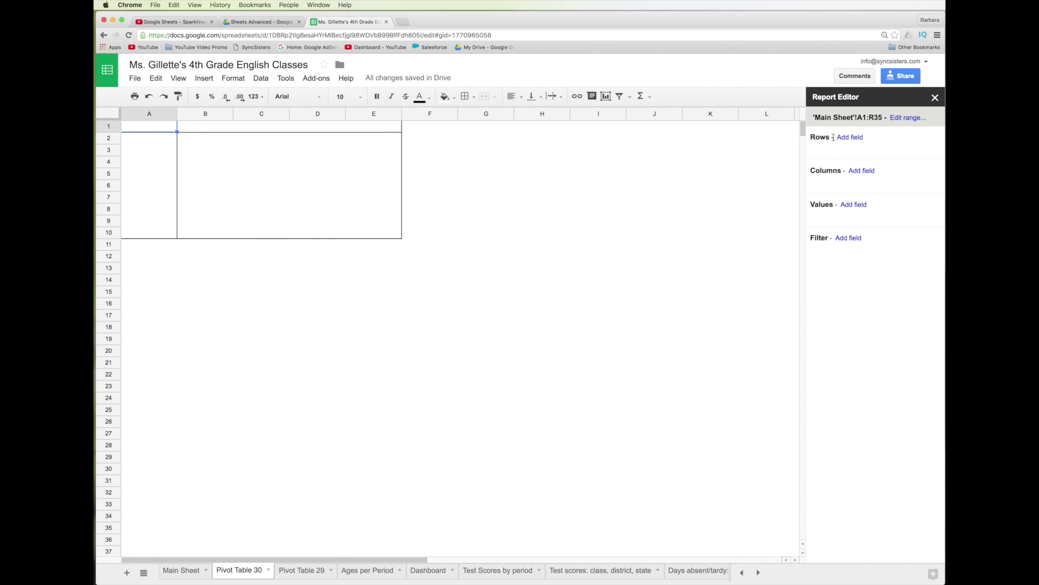
left_click(850, 137)
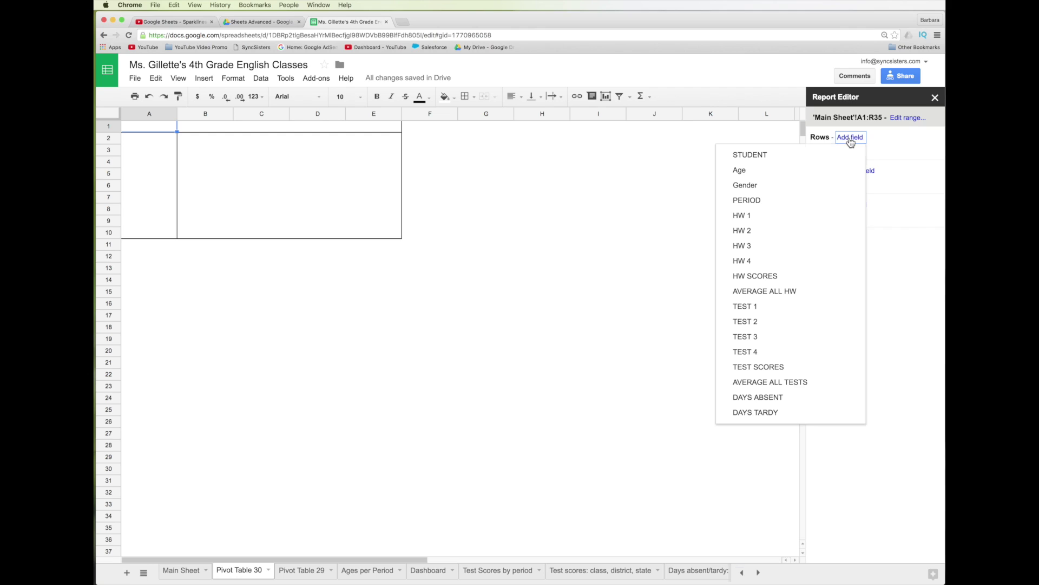
left_click(781, 157)
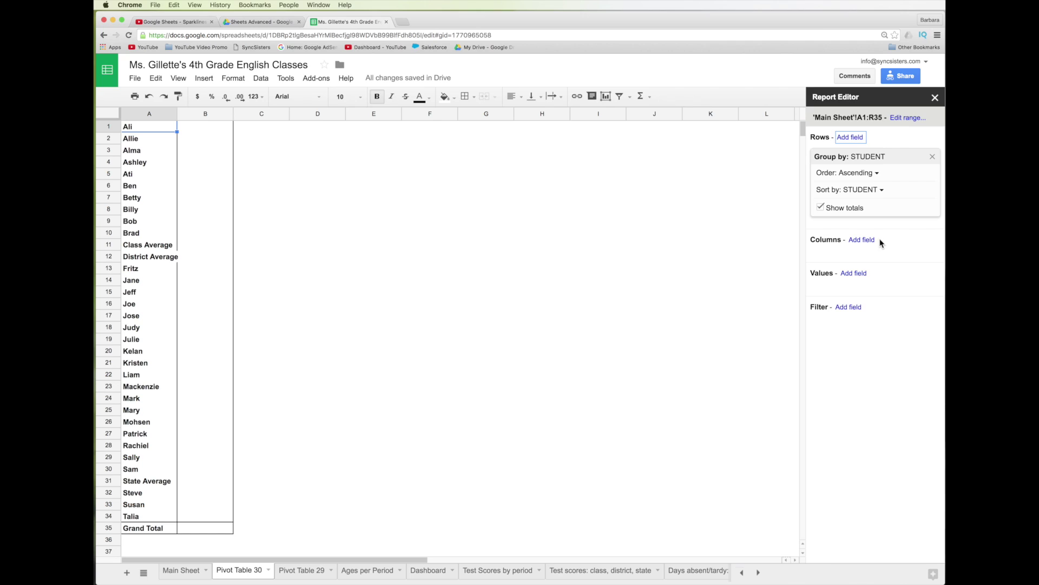
left_click(852, 274)
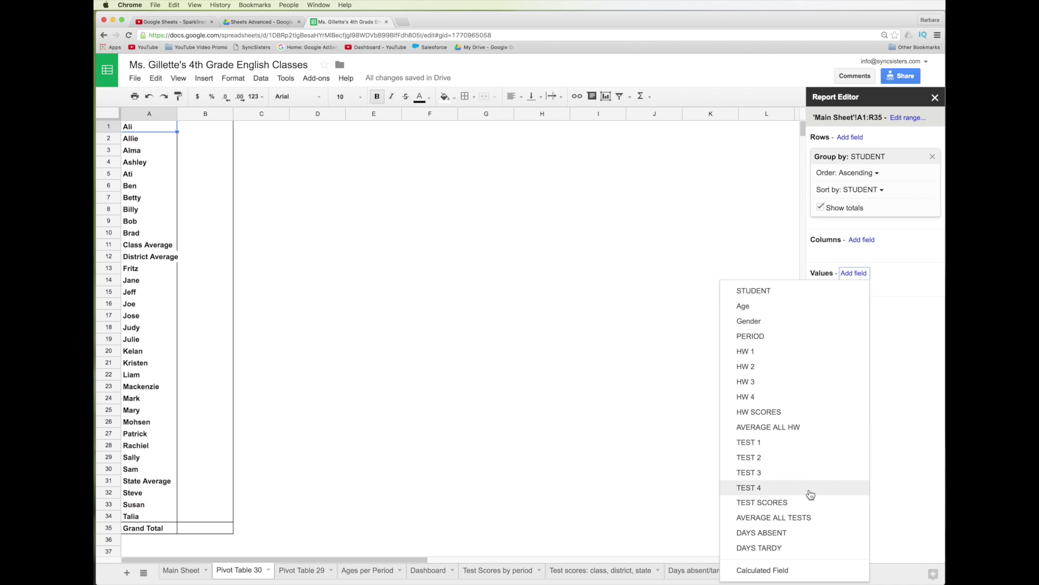
left_click(810, 442)
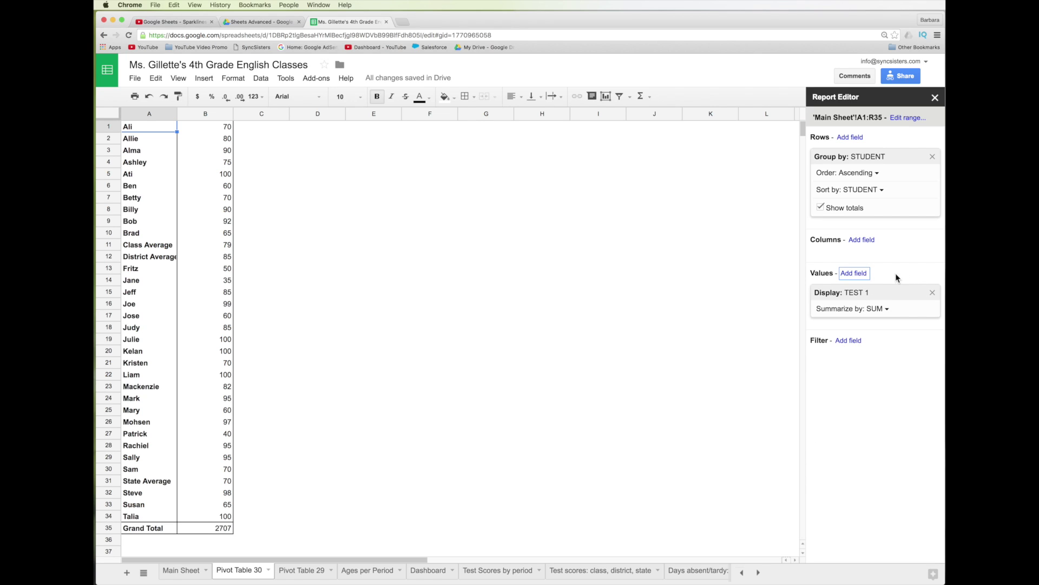
left_click(858, 273)
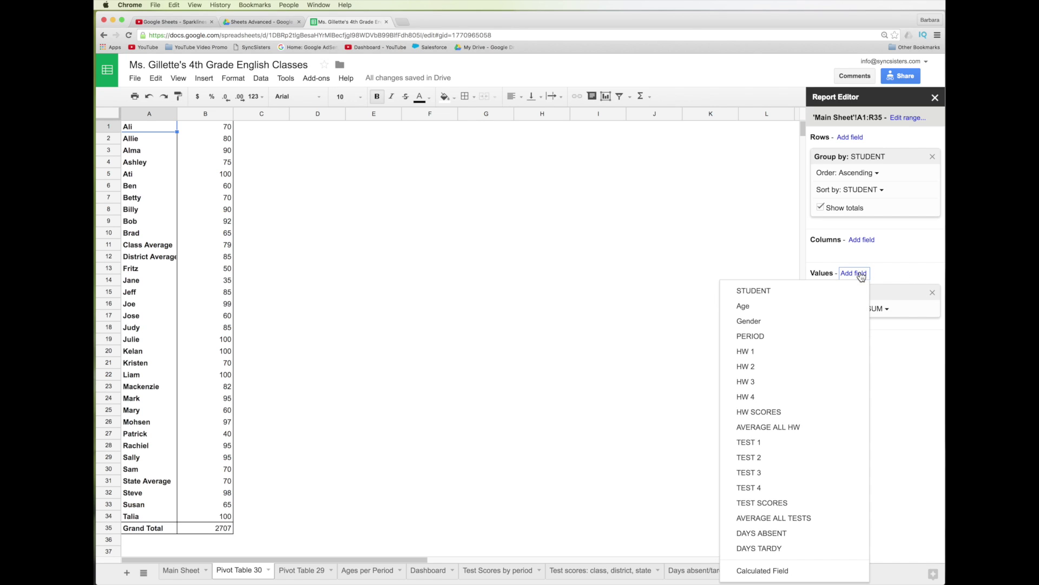
- Add summed TEST 2, TEST 3 and TEST 4 columns to the student pivot table
left_click(781, 458)
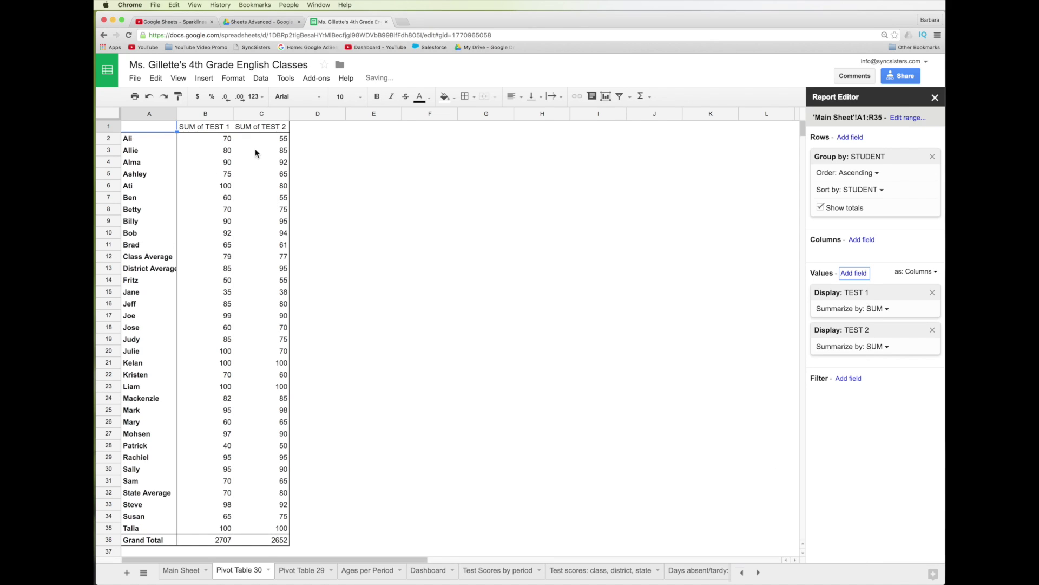
left_click(855, 273)
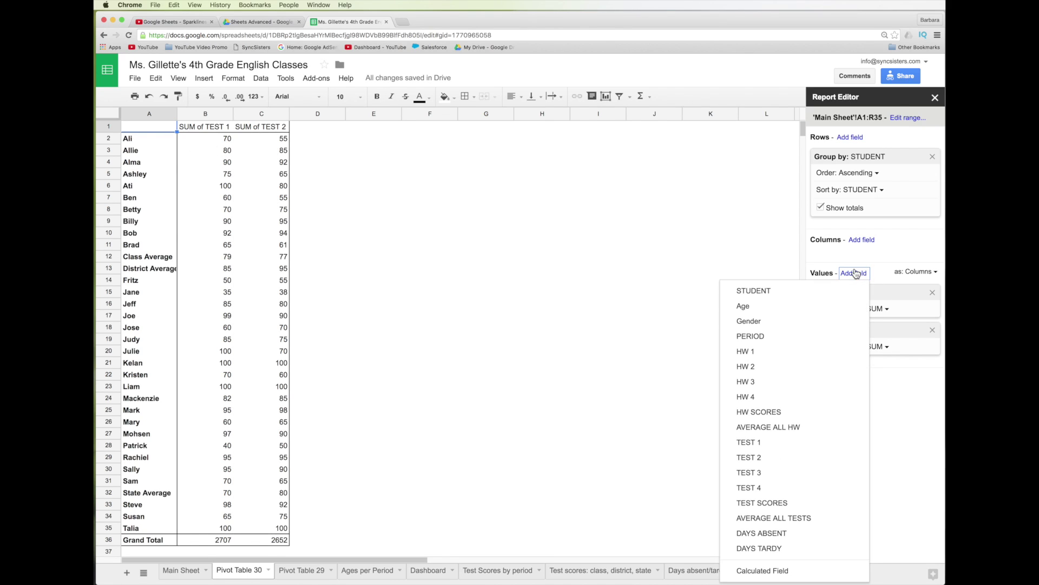
left_click(793, 472)
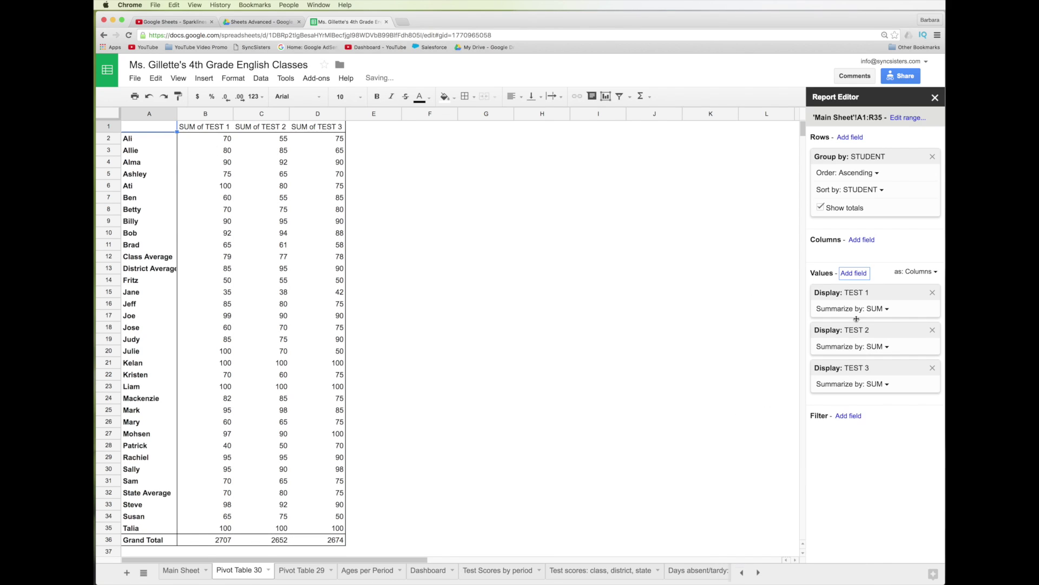
left_click(855, 275)
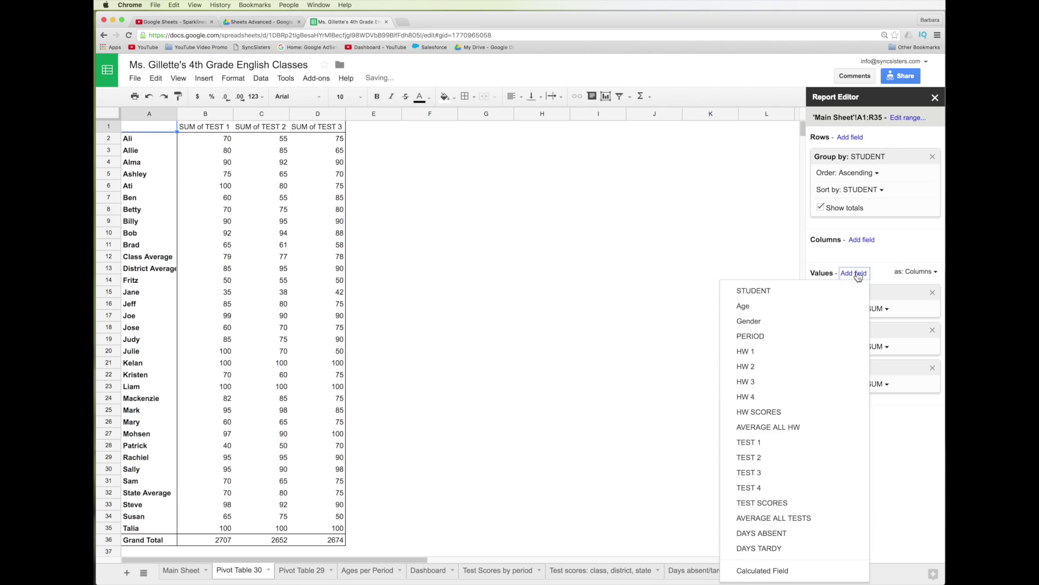
left_click(799, 490)
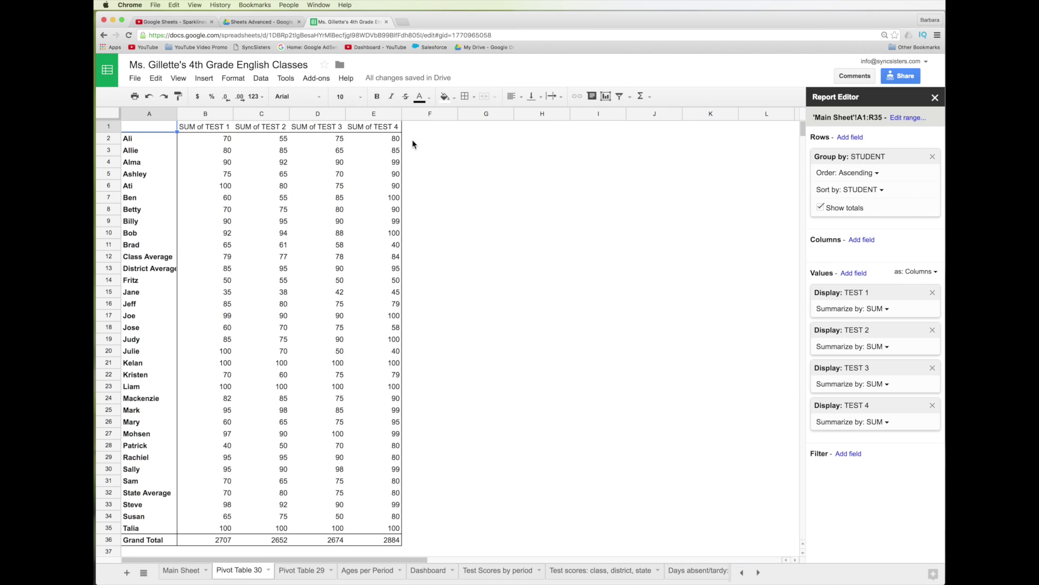
left_click(849, 454)
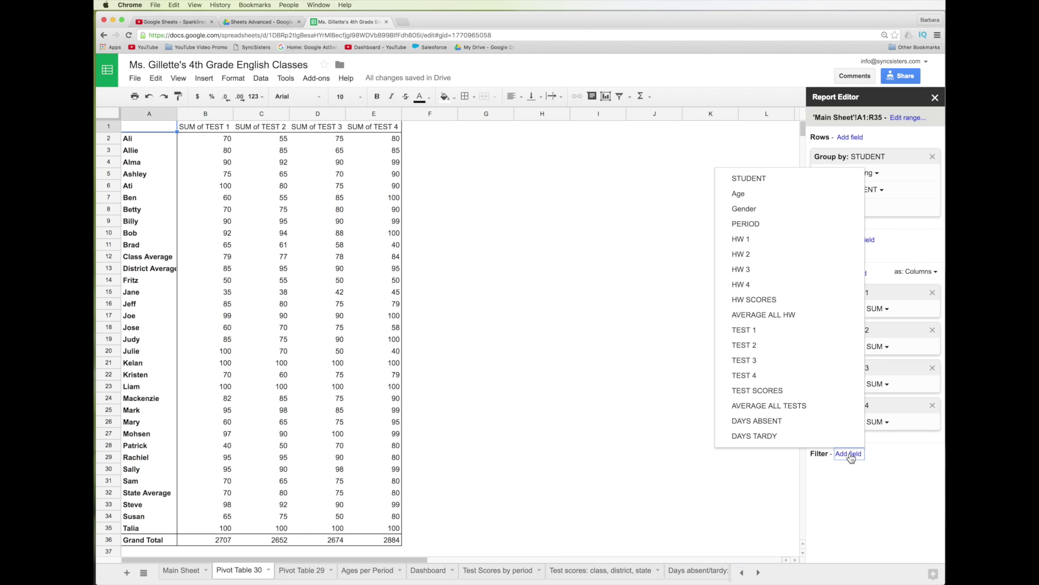
- Filter STUDENT to only Class, District and State Average, and turn off the Grand Total row
left_click(788, 178)
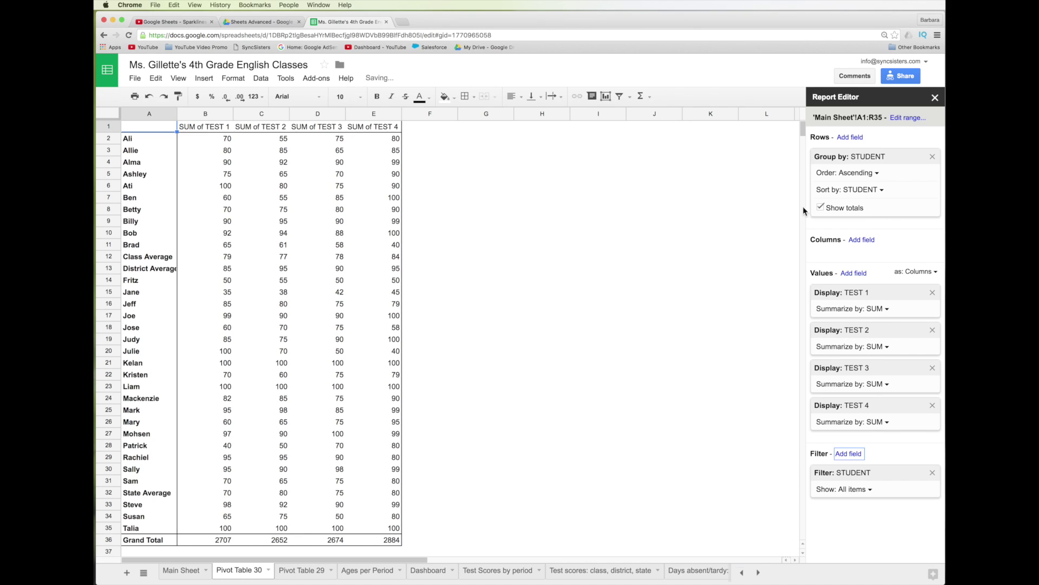
left_click(854, 490)
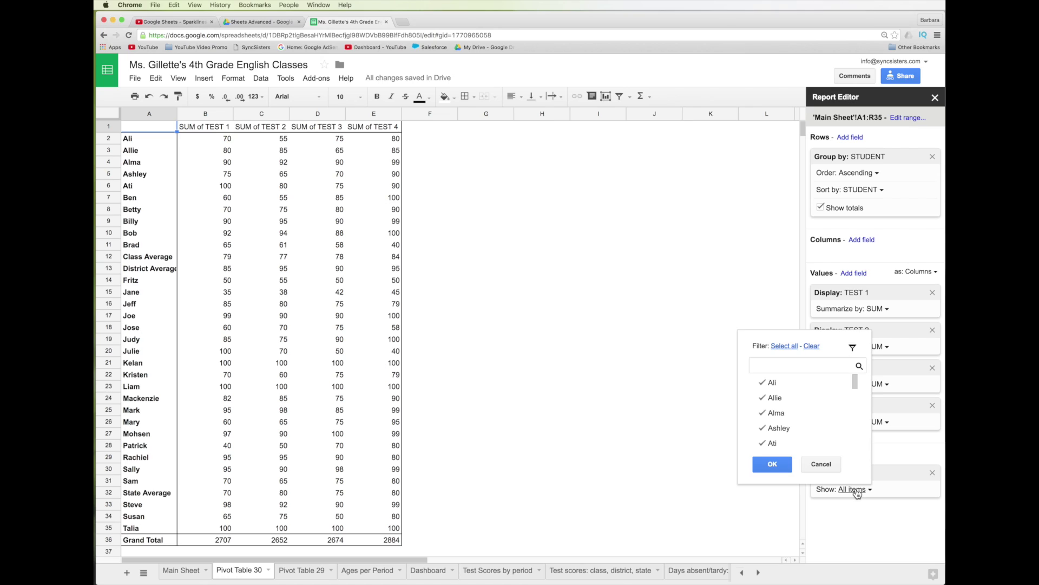
left_click(812, 346)
scroll(805, 444, "down", 5)
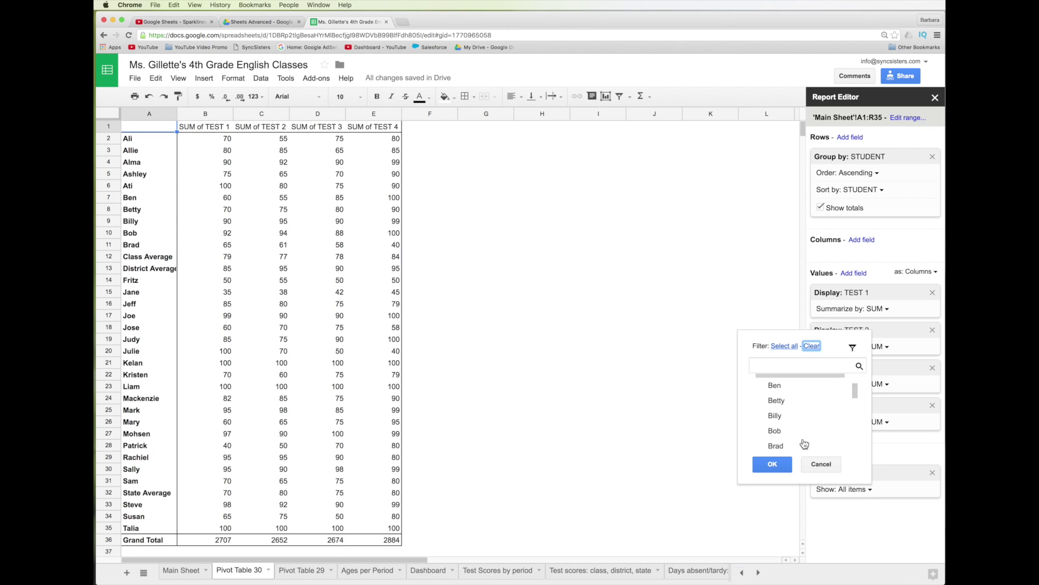
left_click(774, 405)
left_click(792, 415)
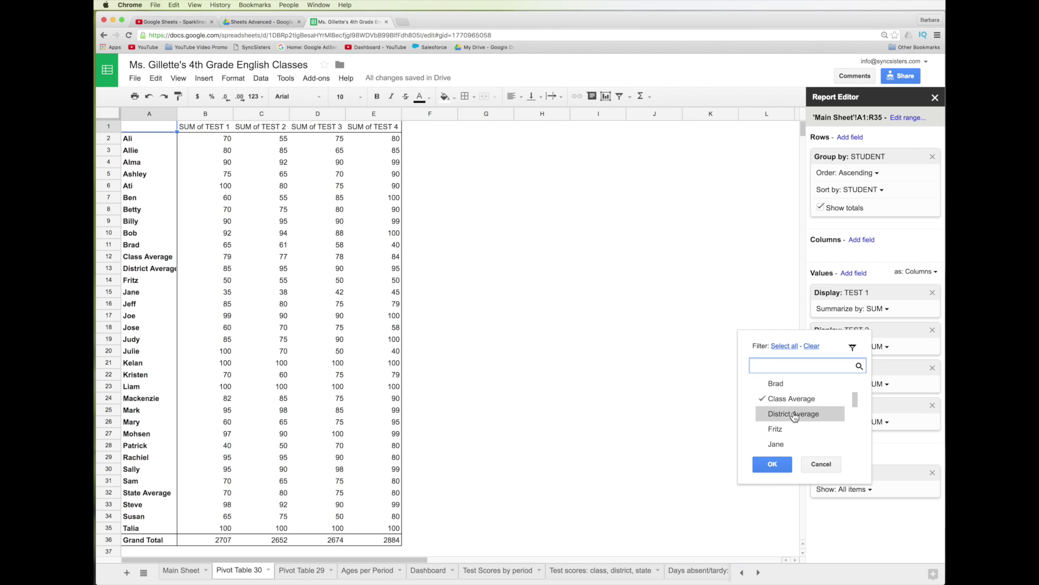
scroll(804, 433, "down", 5)
scroll(805, 434, "down", 4)
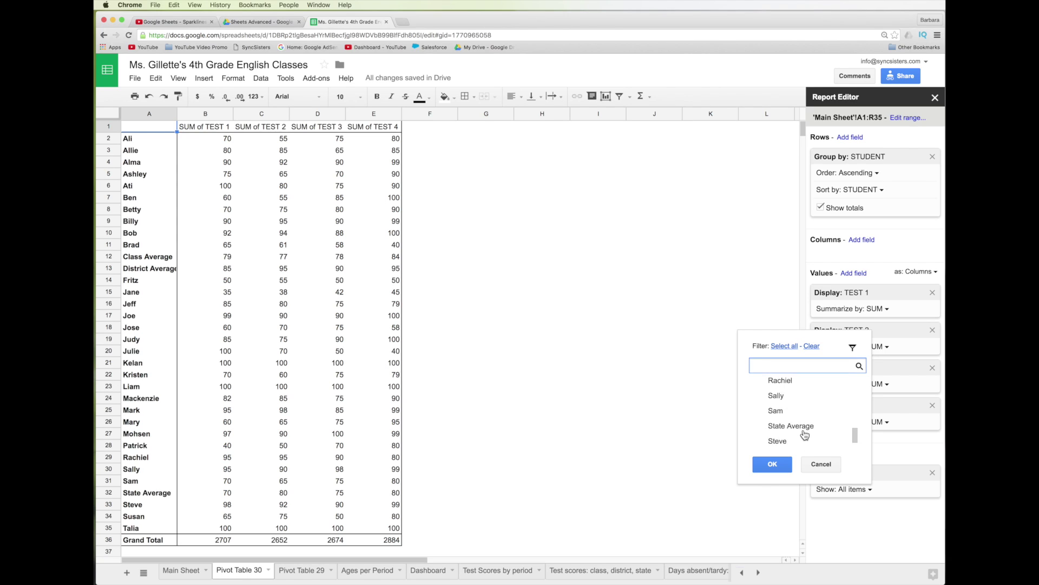
left_click(798, 395)
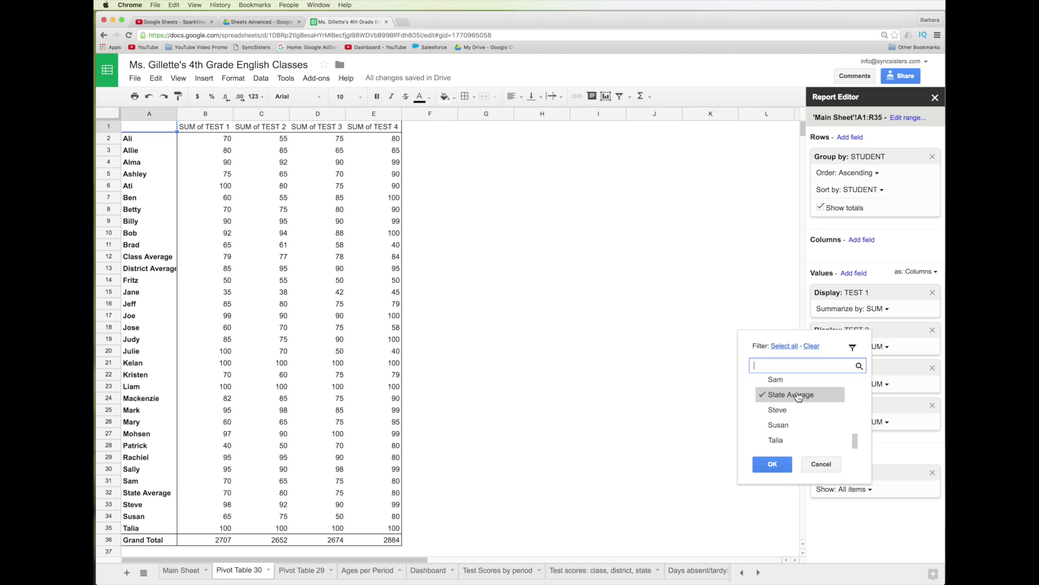
left_click(771, 463)
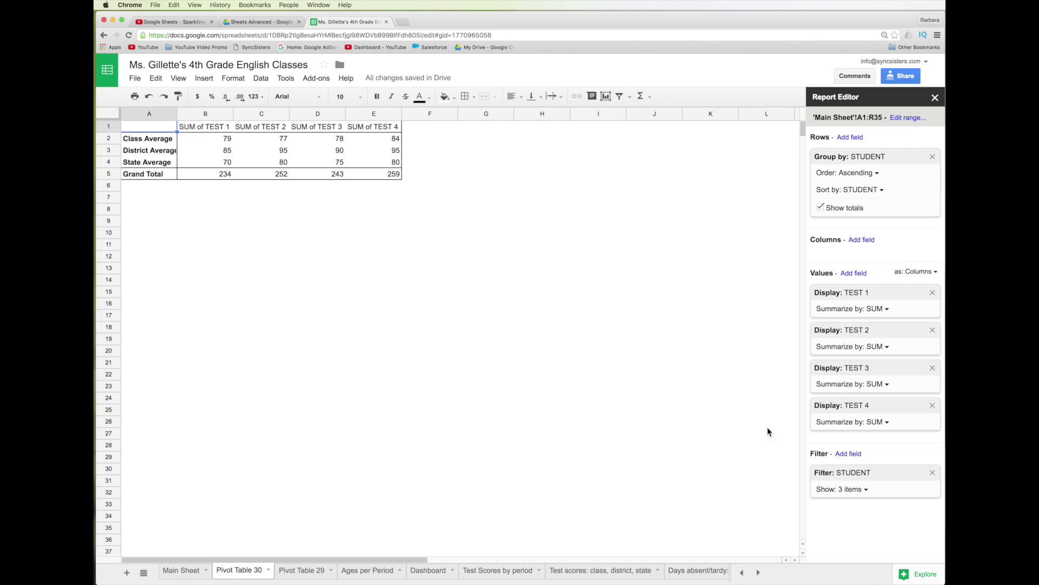
left_click(820, 209)
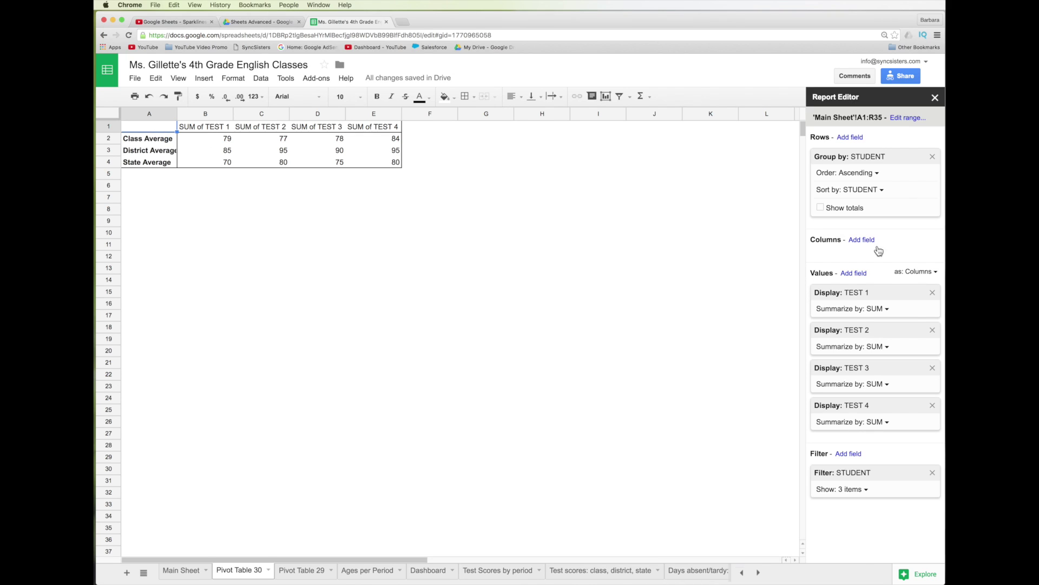
left_click(607, 97)
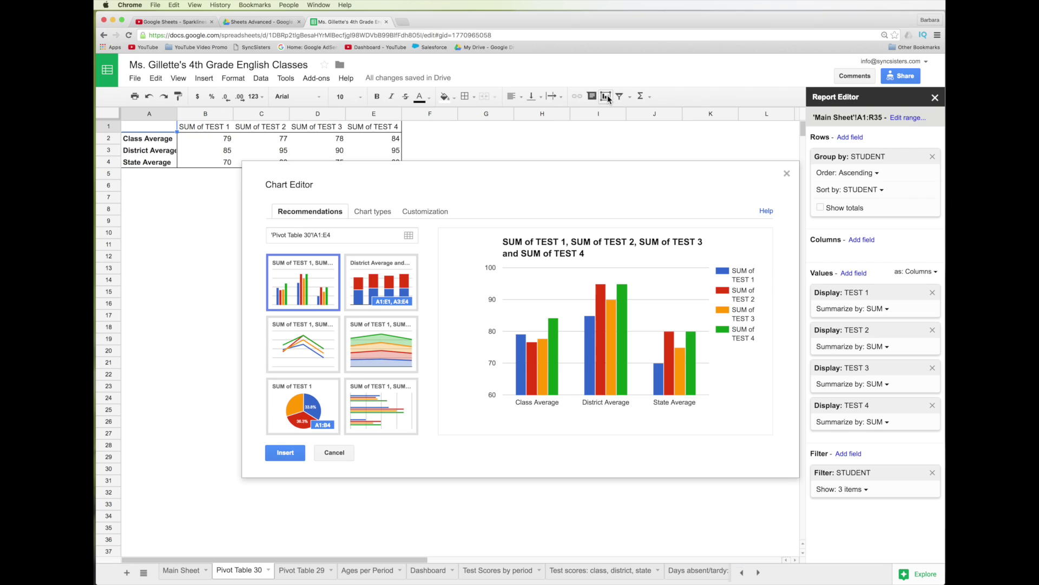
- Insert a smooth line chart of the averages' test scores and move it below the pivot table
left_click(374, 213)
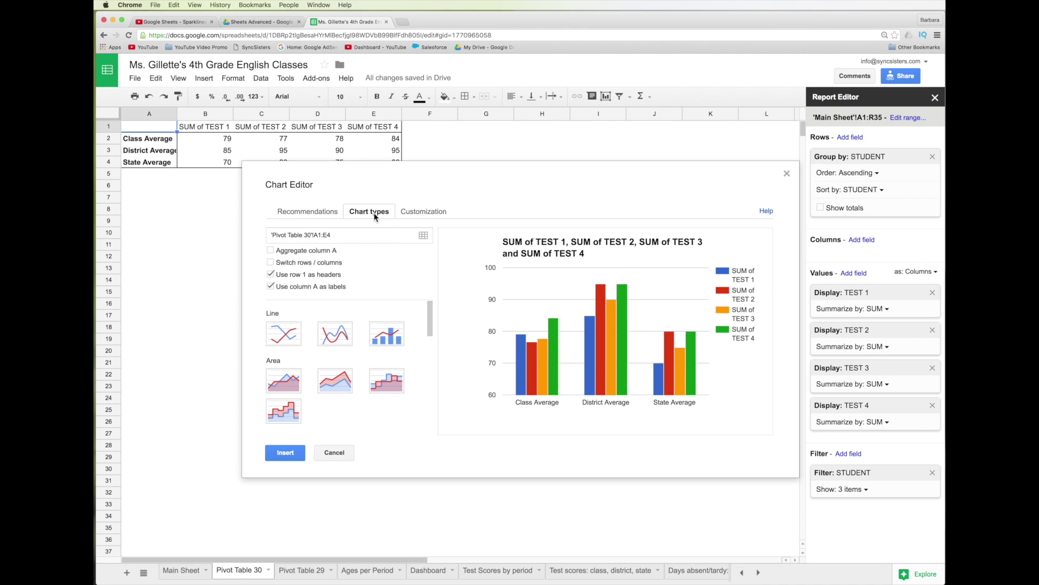
left_click(331, 335)
left_click(288, 455)
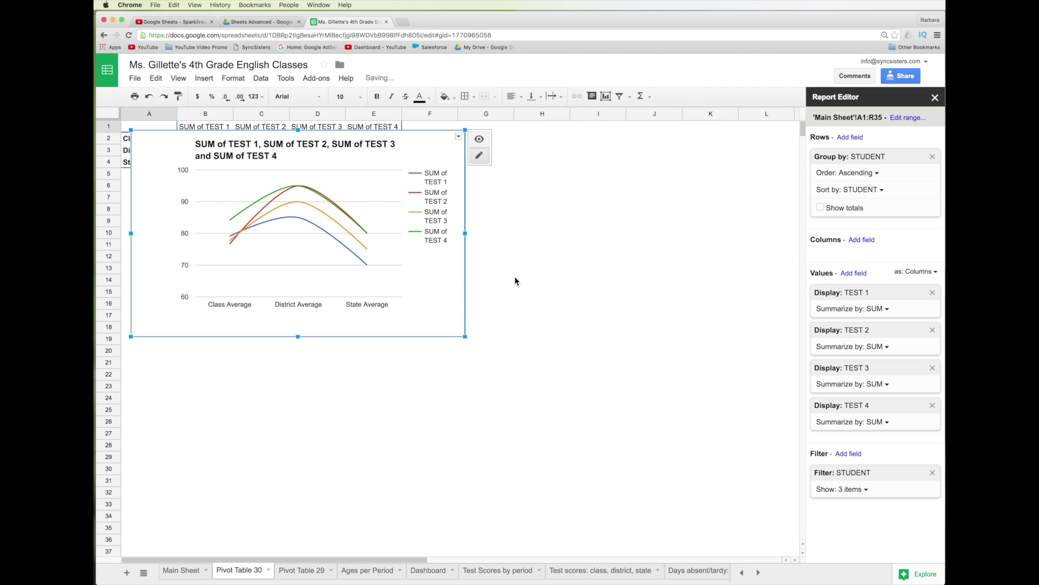
left_click_drag(422, 150, 546, 264)
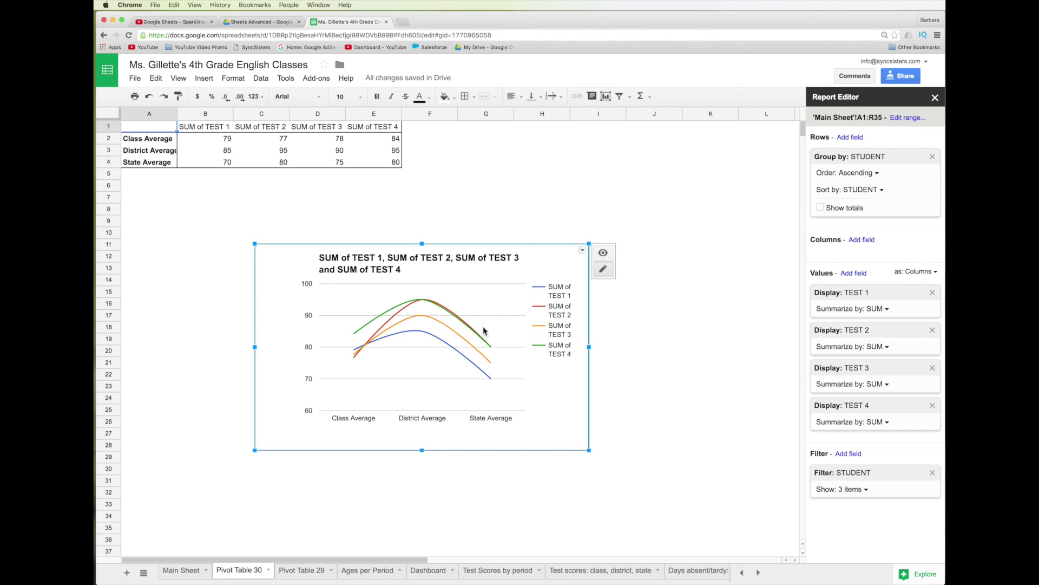
left_click(853, 490)
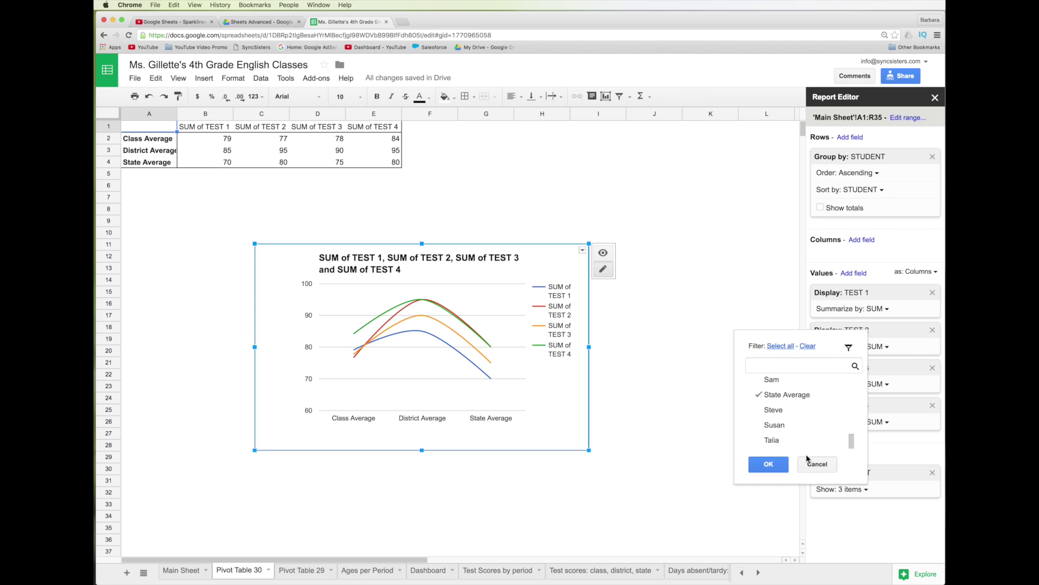
left_click_drag(851, 441, 851, 379)
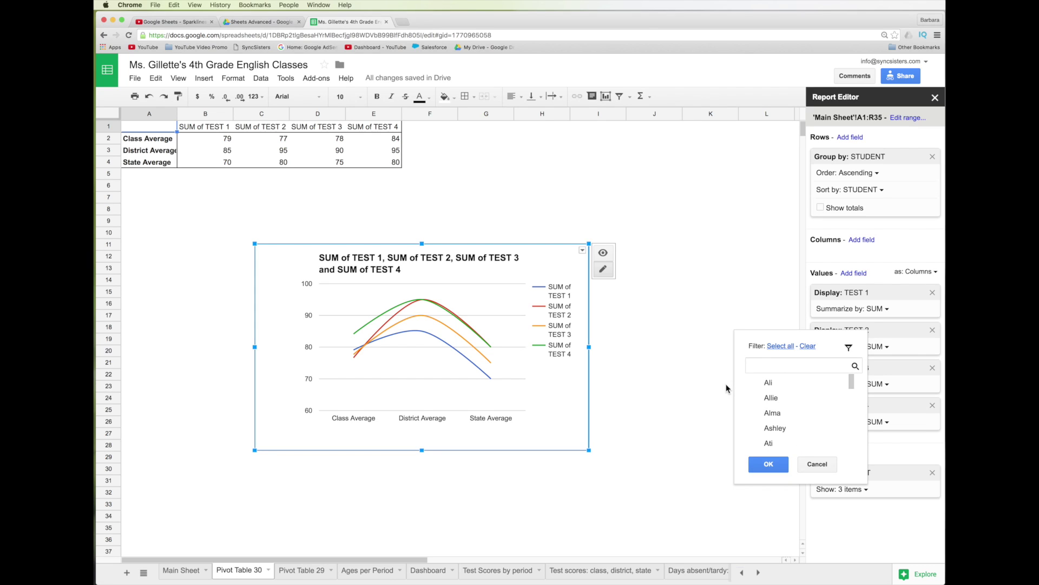
left_click(754, 386)
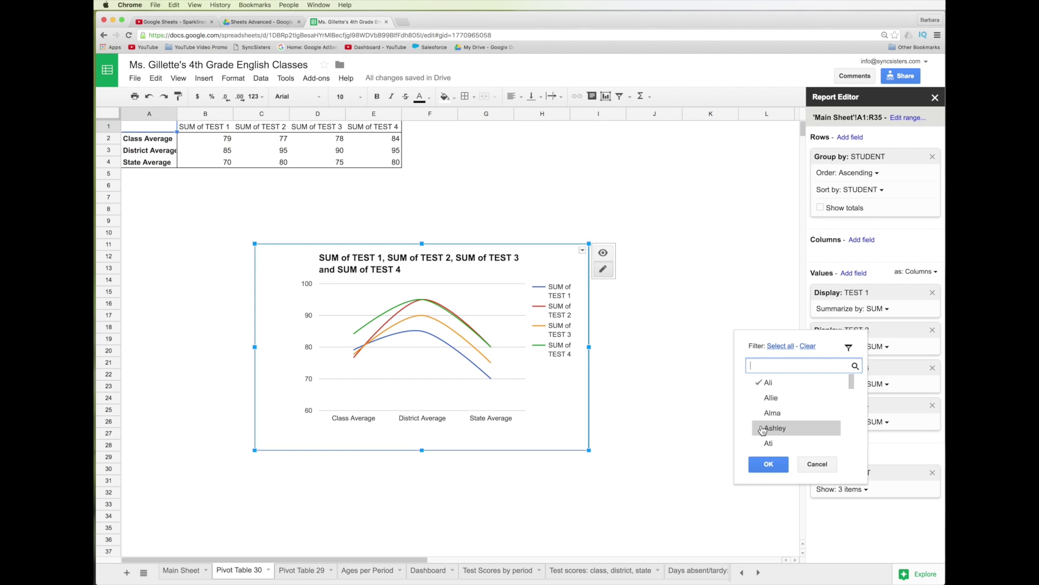
left_click(754, 399)
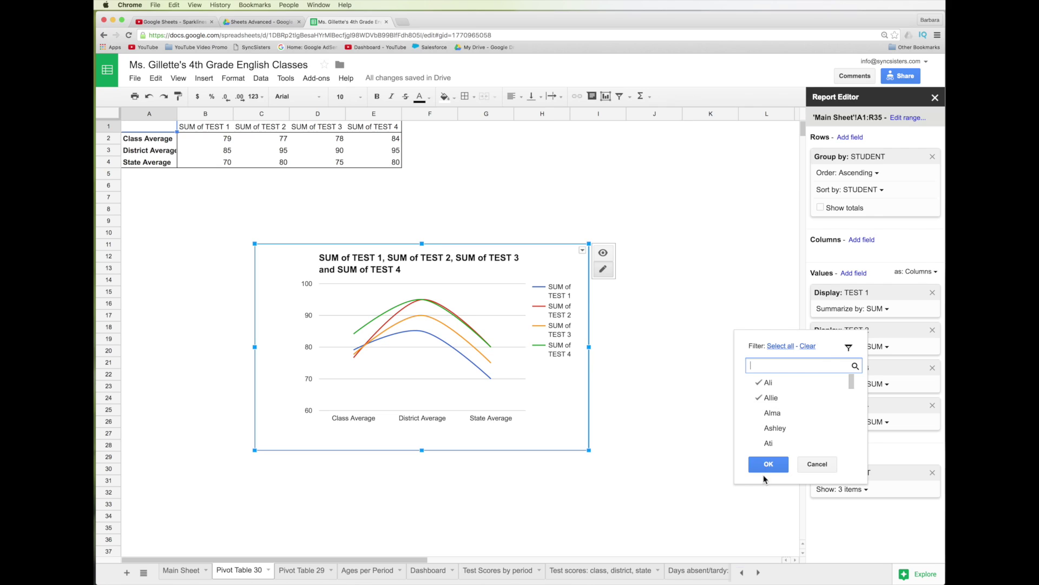
left_click(768, 465)
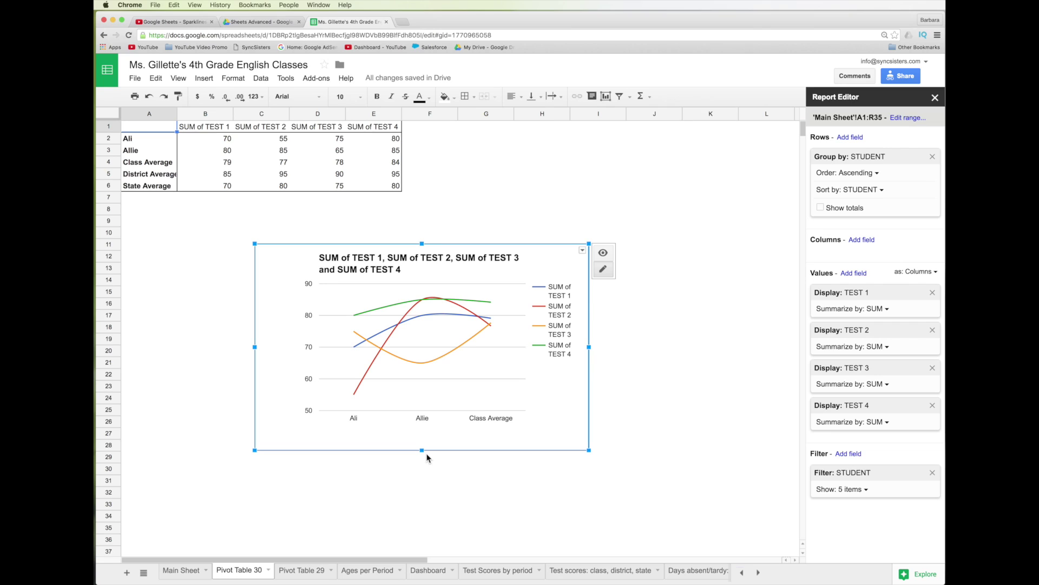
left_click(860, 490)
left_click(767, 383)
left_click(769, 398)
left_click(771, 464)
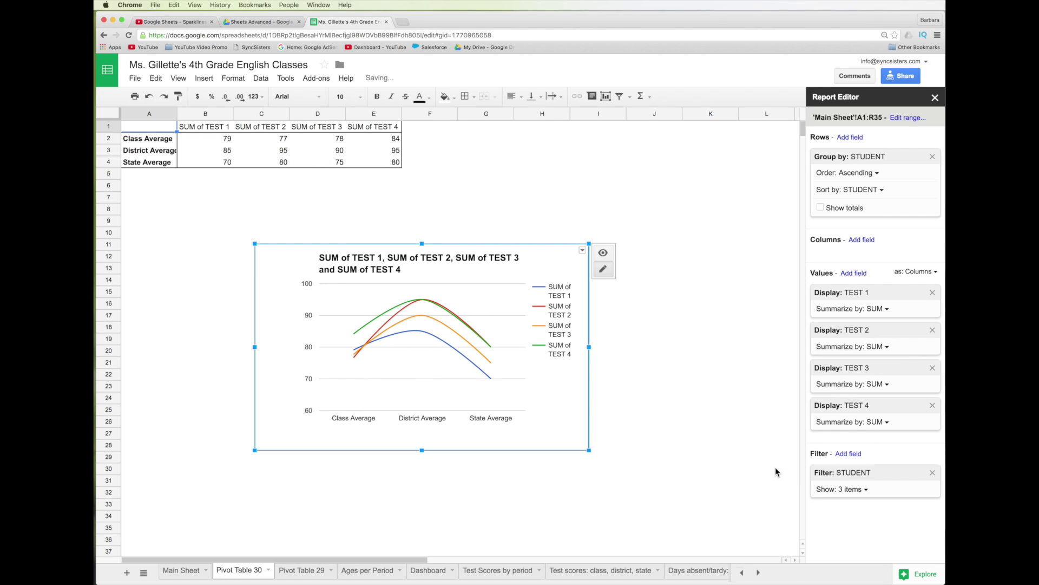